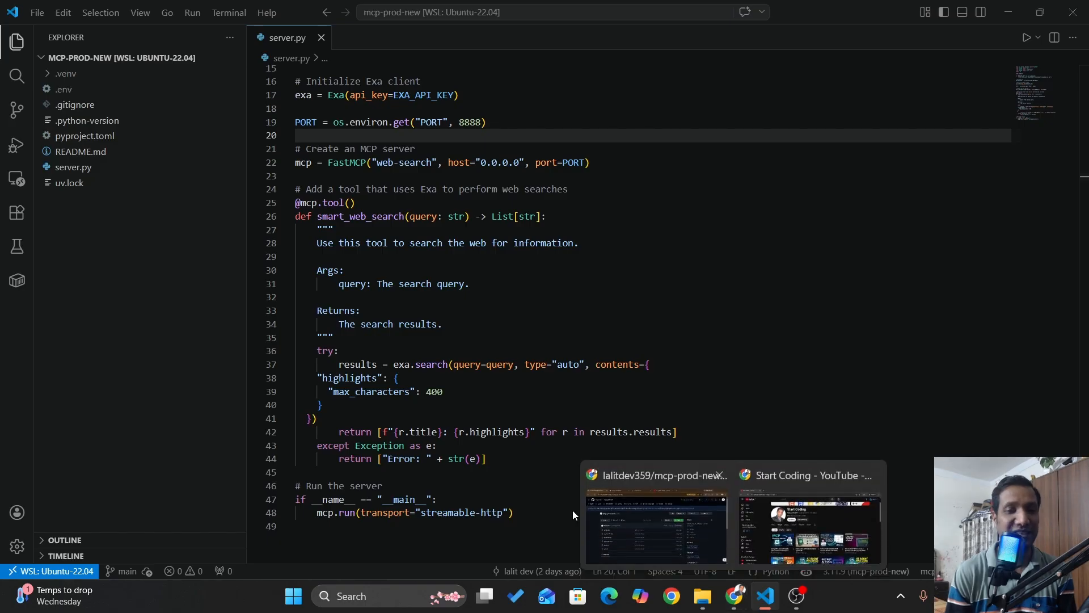
Review the MCP server code in server.py, from the Exa client setup to the server run call.
drag(300, 526, 334, 107)
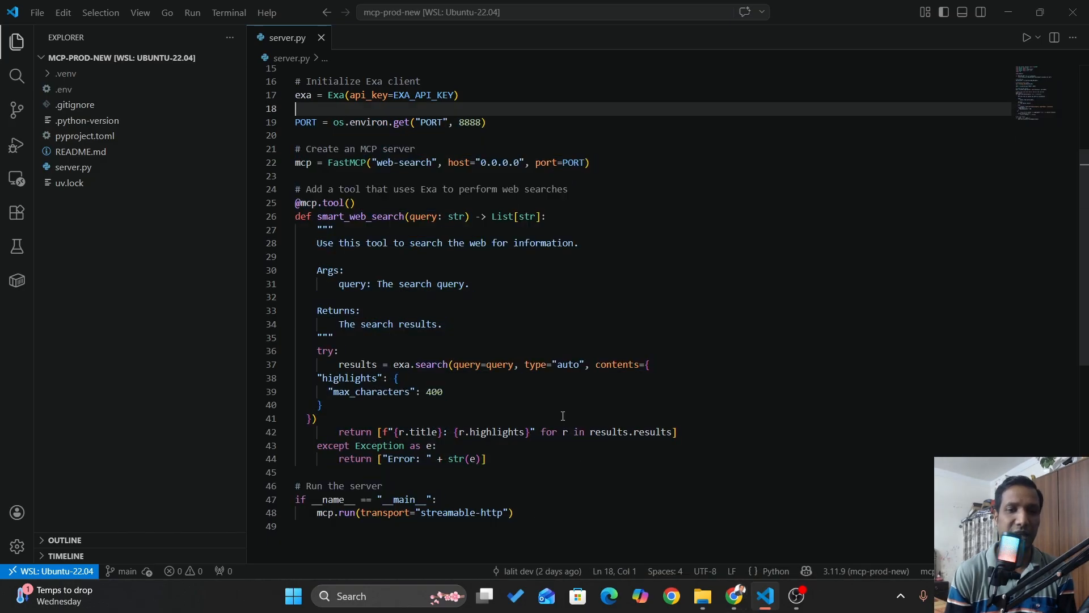
click(766, 525)
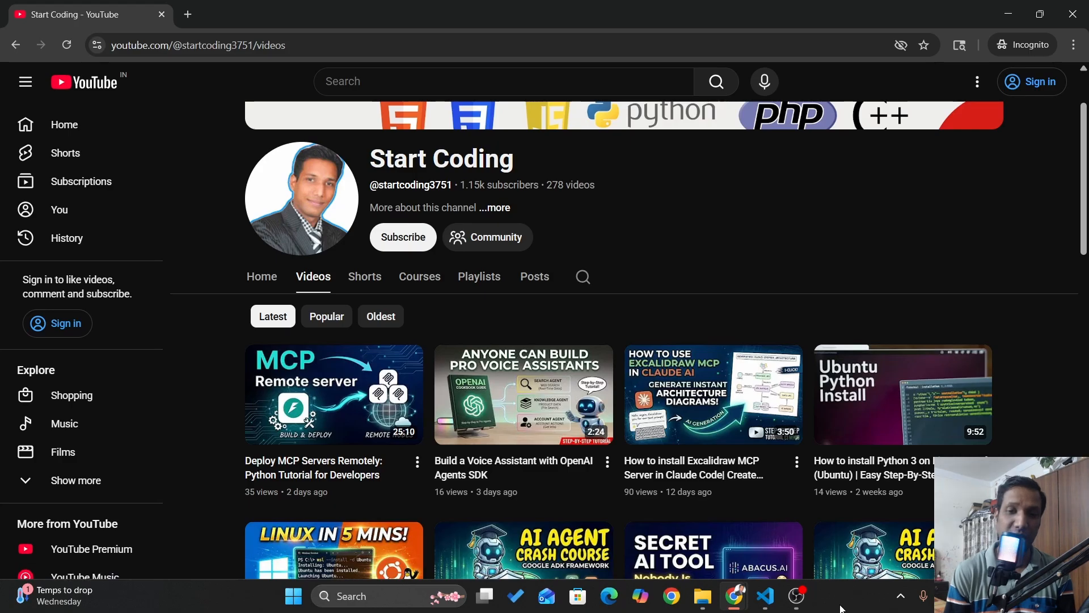
click(765, 596)
drag(535, 522, 295, 189)
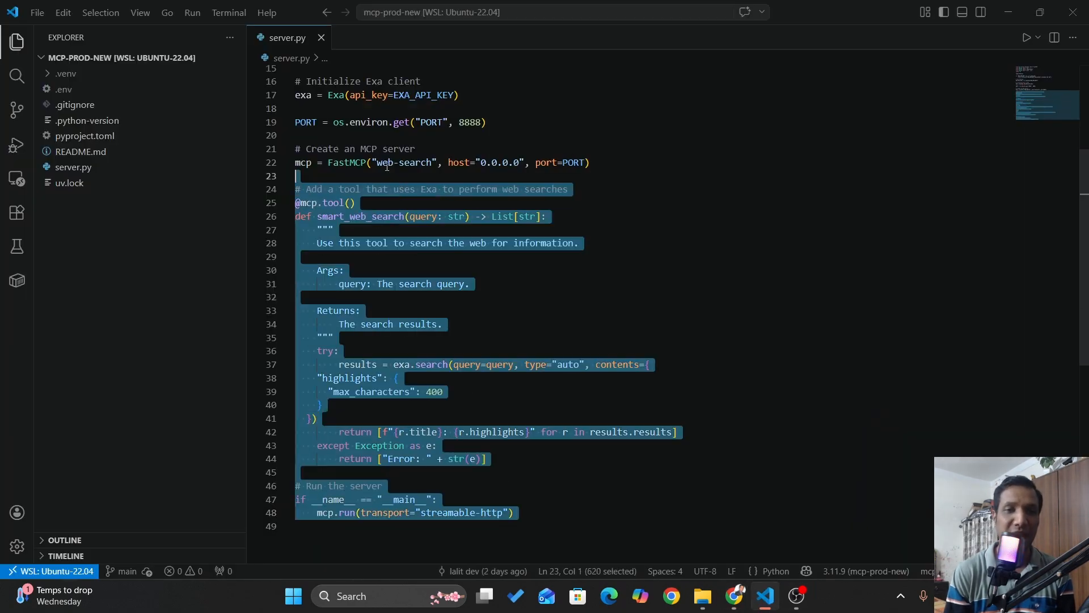
click(355, 95)
Switch to the mcp-prod-new repository on GitHub, read through server.py and return to the repository's main page.
mouse_move(735, 608)
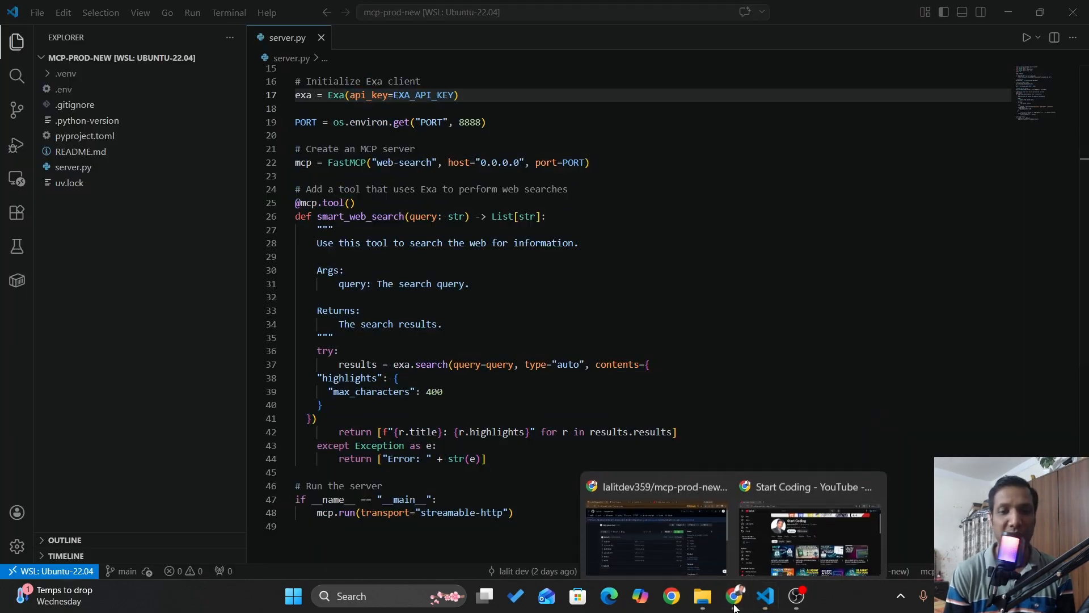
click(693, 533)
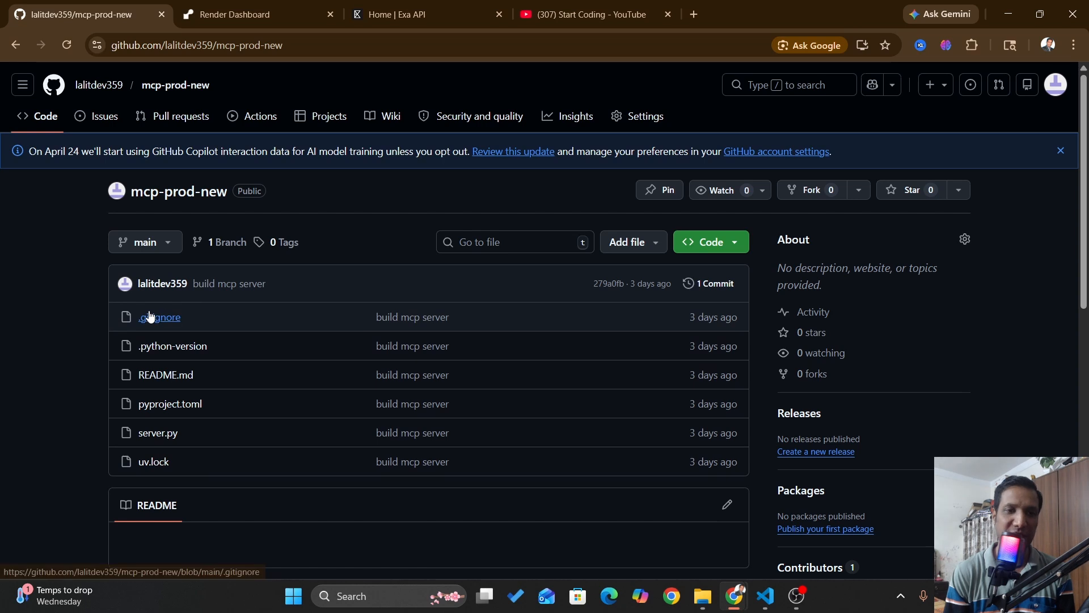
click(168, 432)
scroll(412, 295, down, 8)
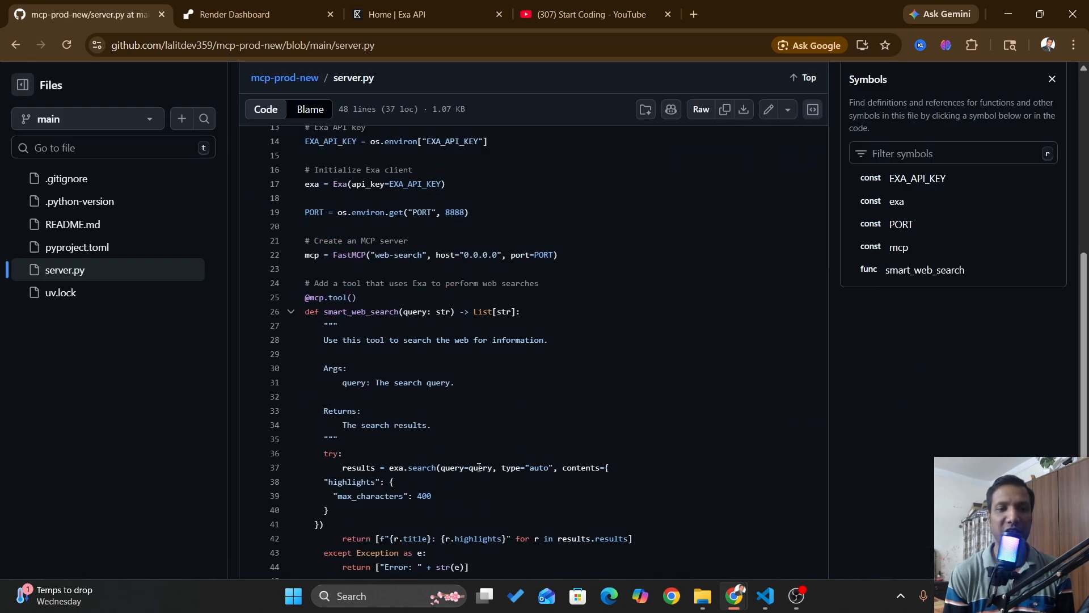
scroll(397, 255, up, 8)
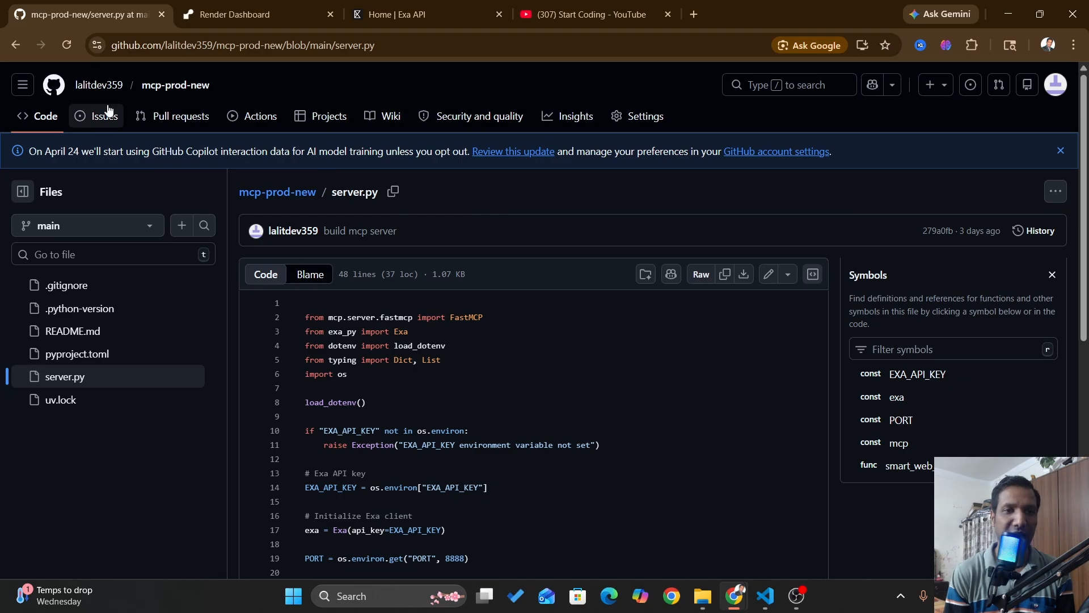
click(159, 90)
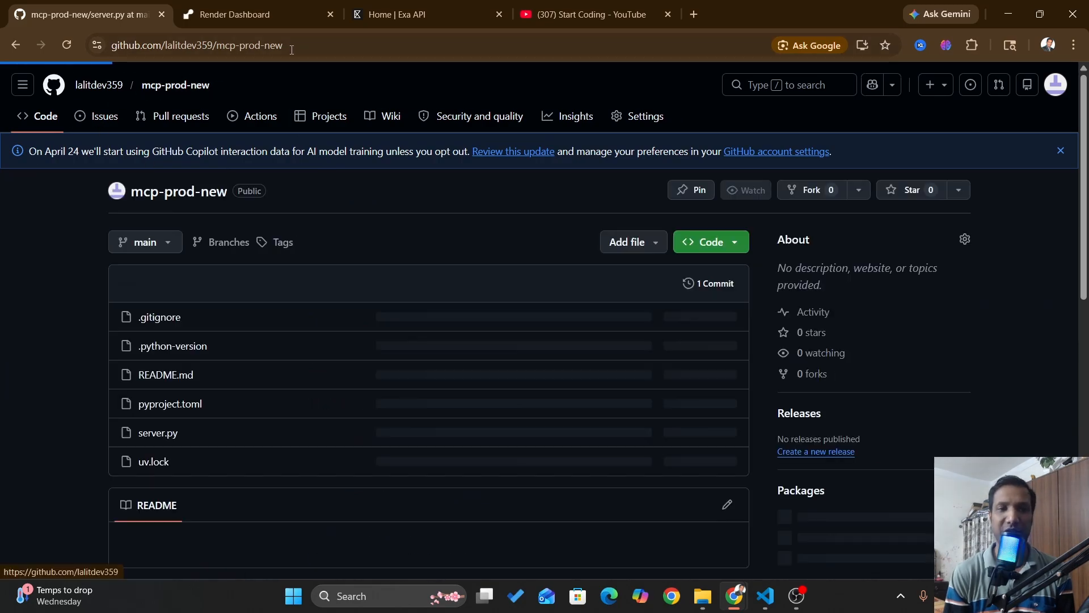
click(236, 16)
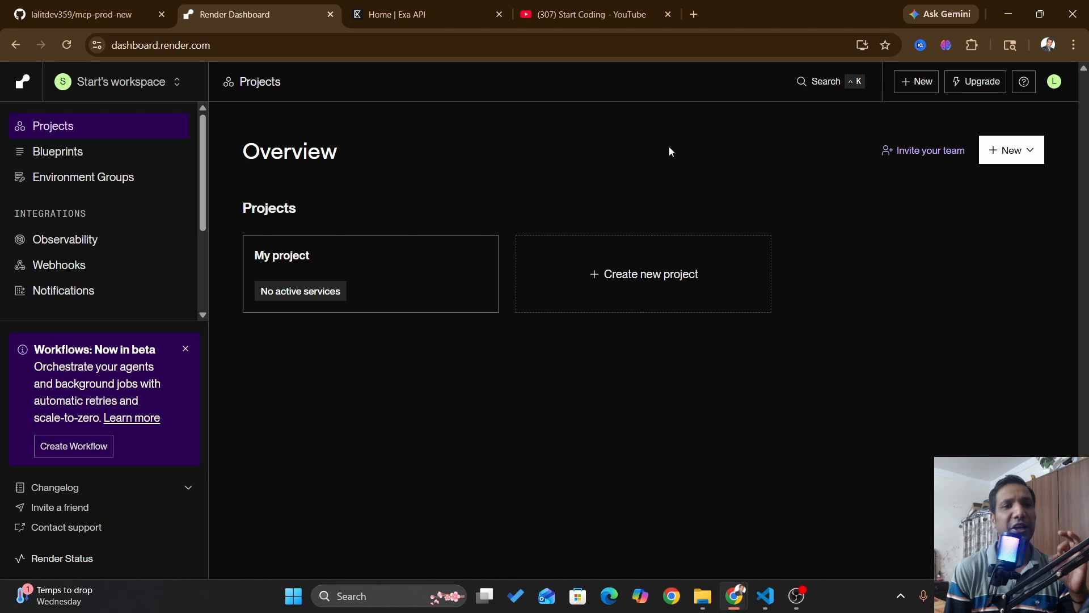
click(111, 15)
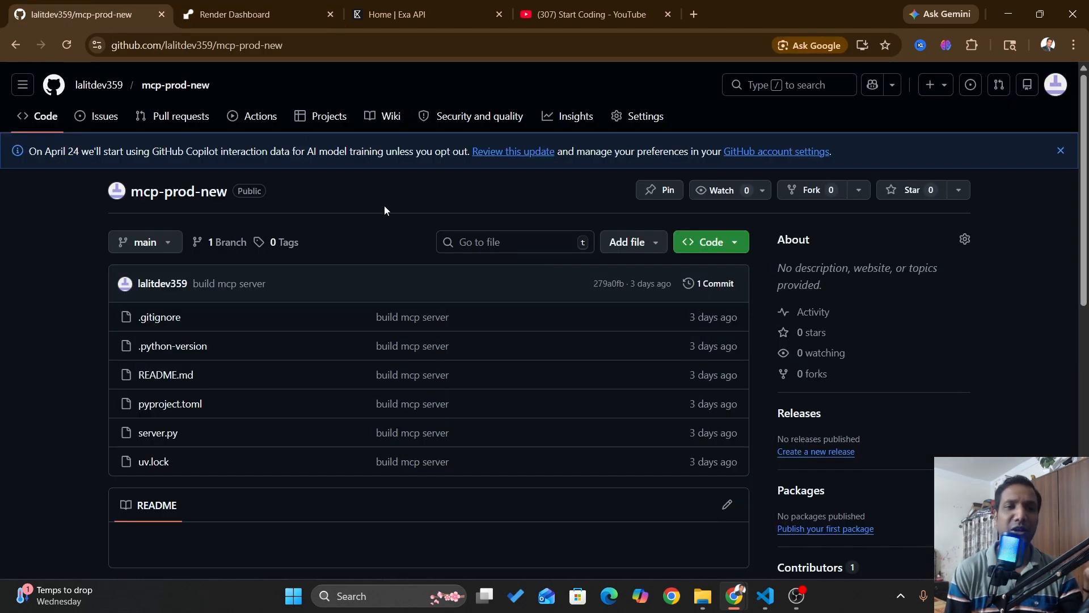
click(267, 21)
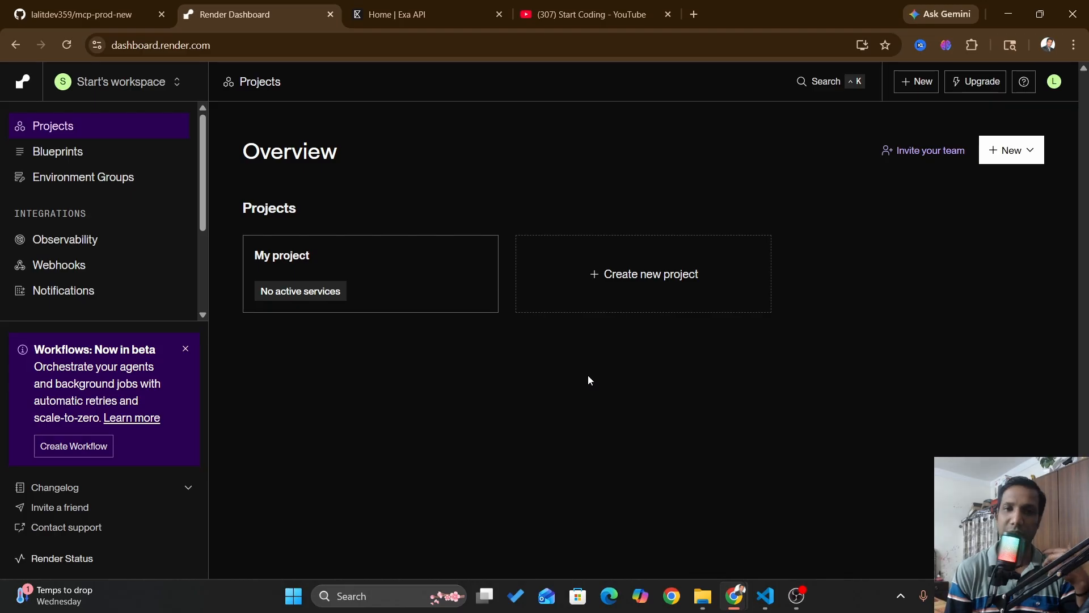
click(764, 594)
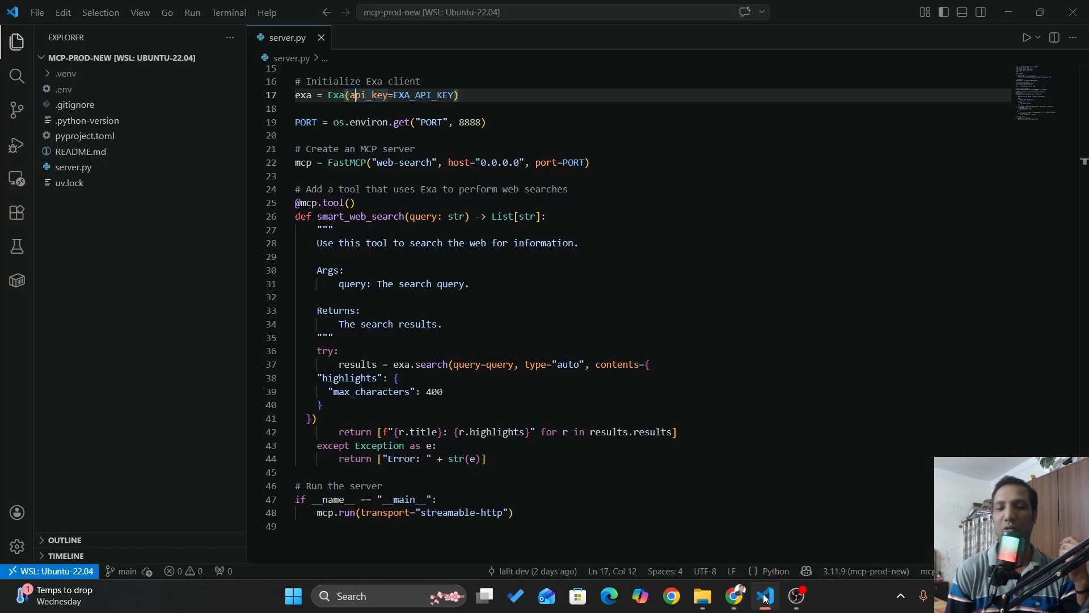
Switch to the Render dashboard and start a new web service from the mcp-prod-new repository.
mouse_move(734, 595)
click(688, 561)
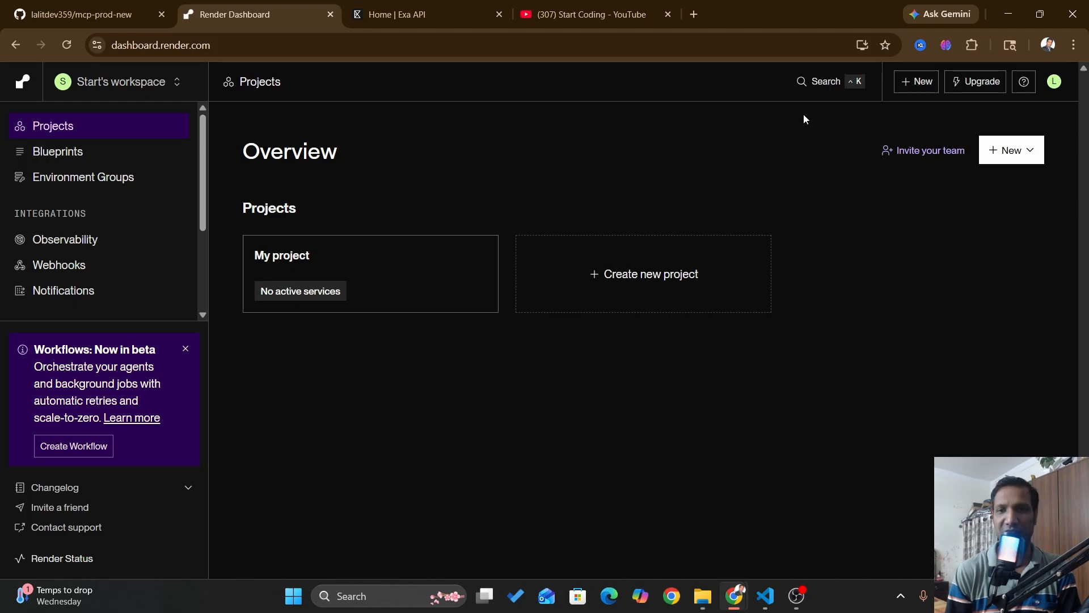
click(919, 83)
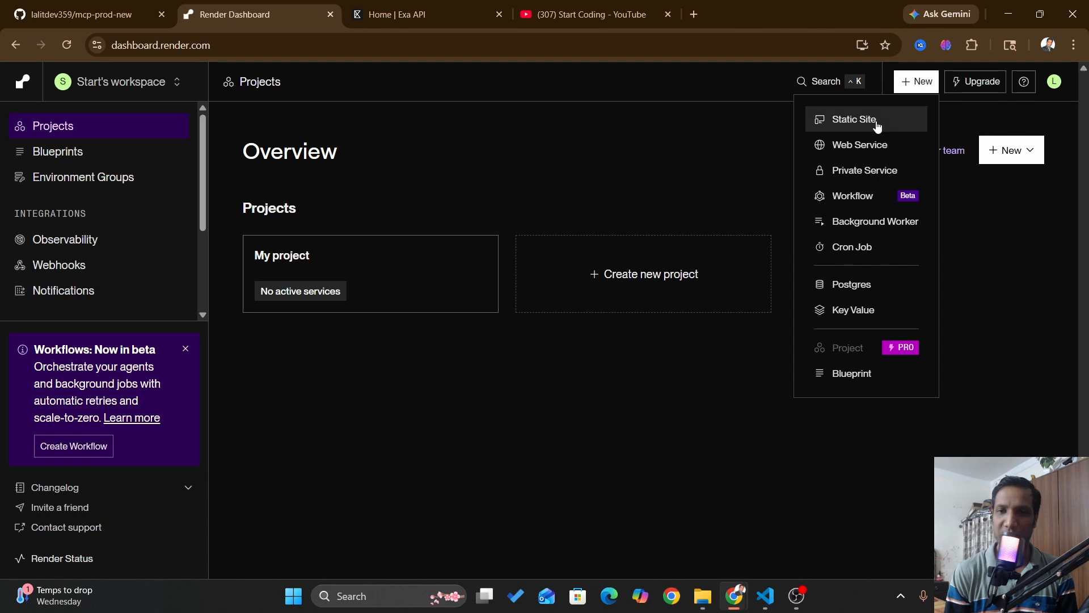
click(838, 148)
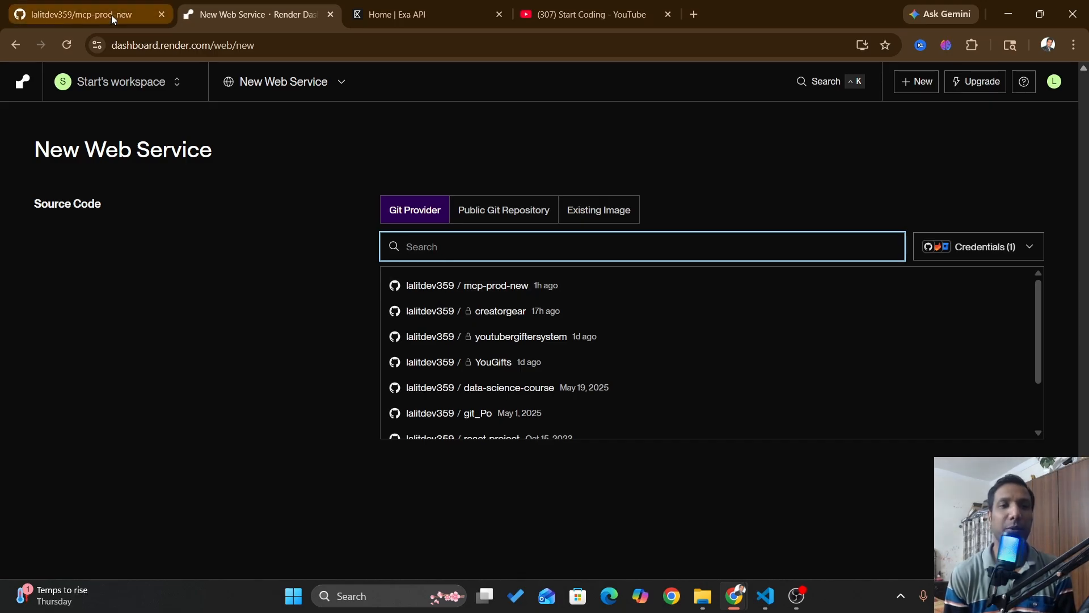
click(468, 288)
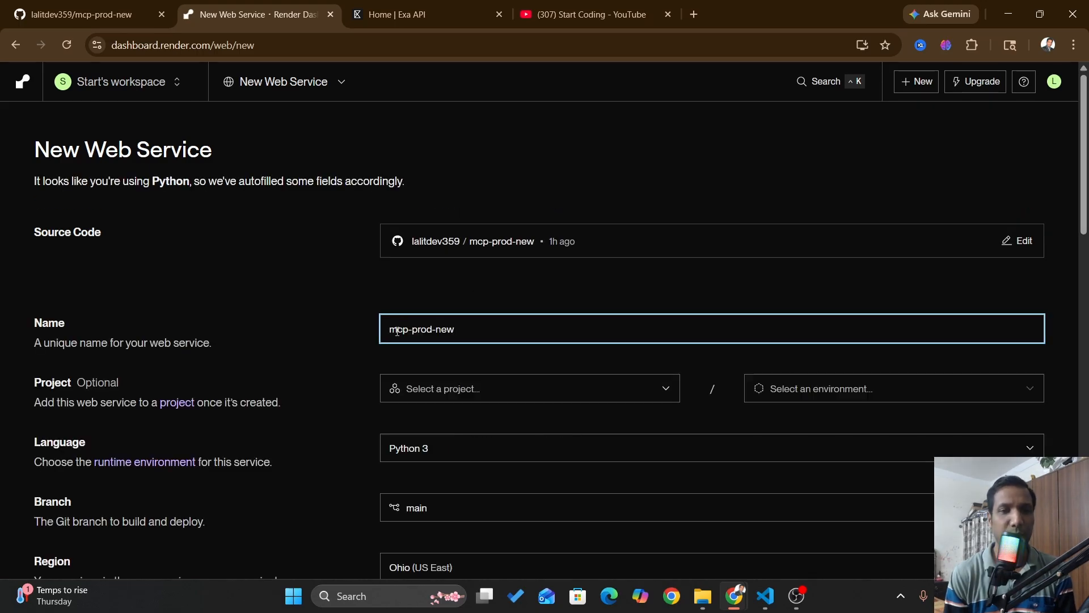
Name the web service mcp-prod-awesome.
drag(56, 348, 173, 349)
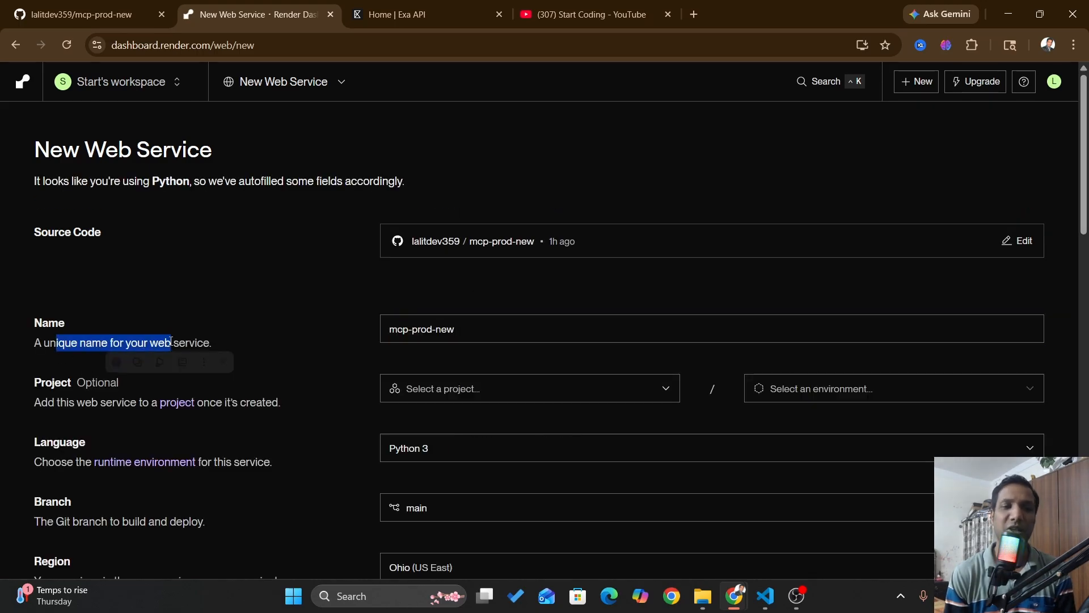
click(576, 340)
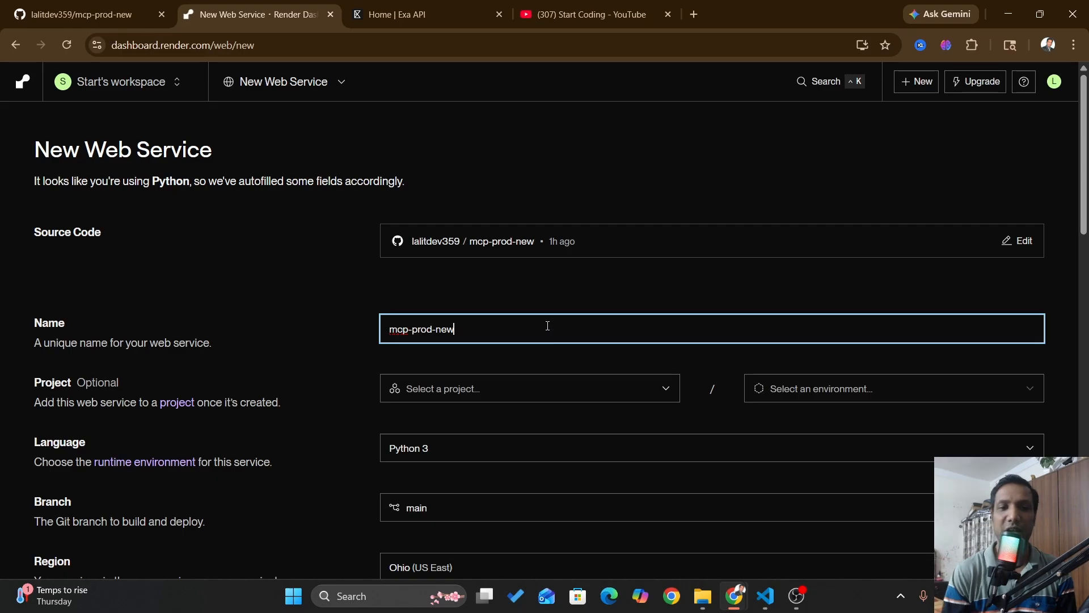
key(BackSpace)
key(BackSpace)
key(BackSpace)
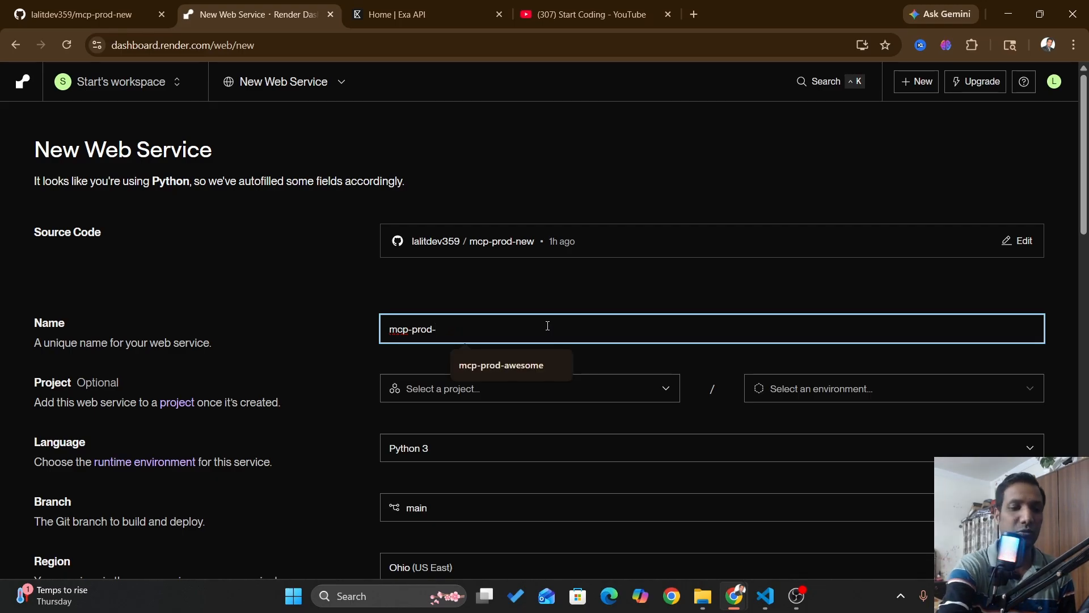
text(aweso)
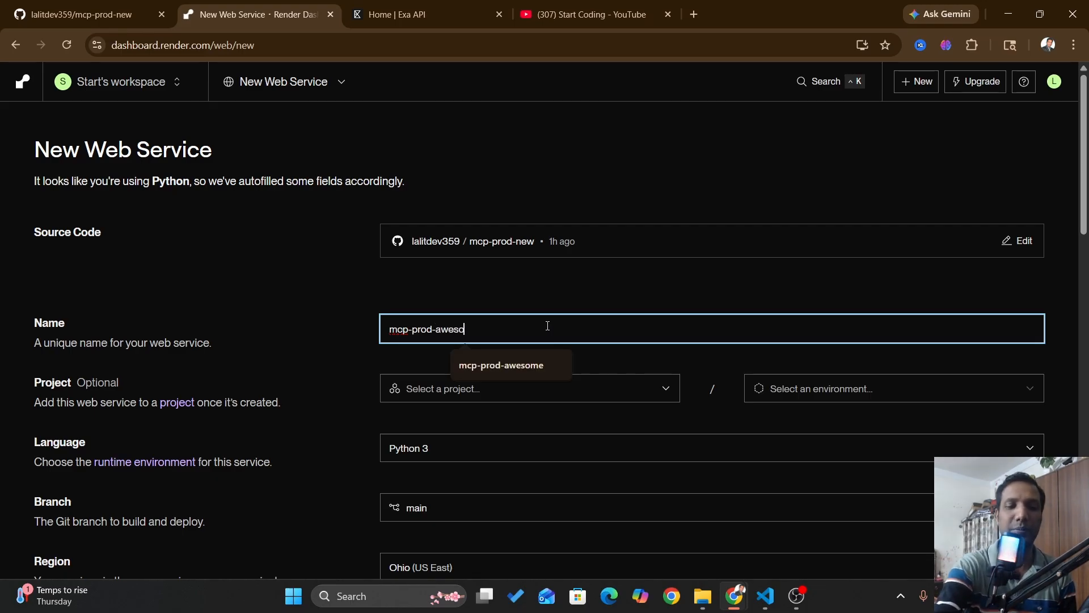
text(me)
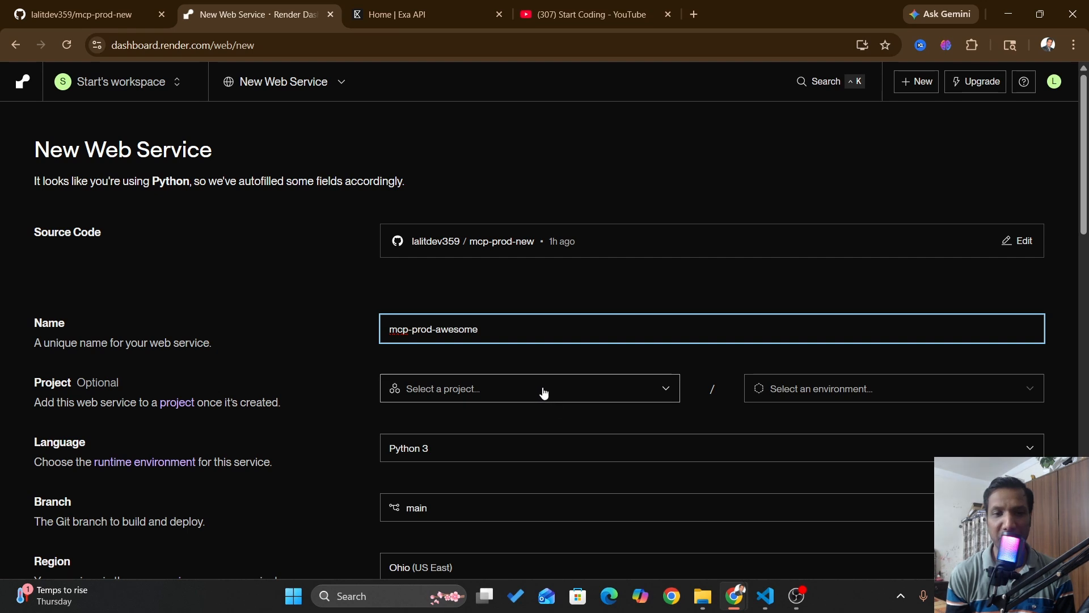
Set the web service's region to Singapore (Southeast Asia).
scroll(431, 335, down, 2)
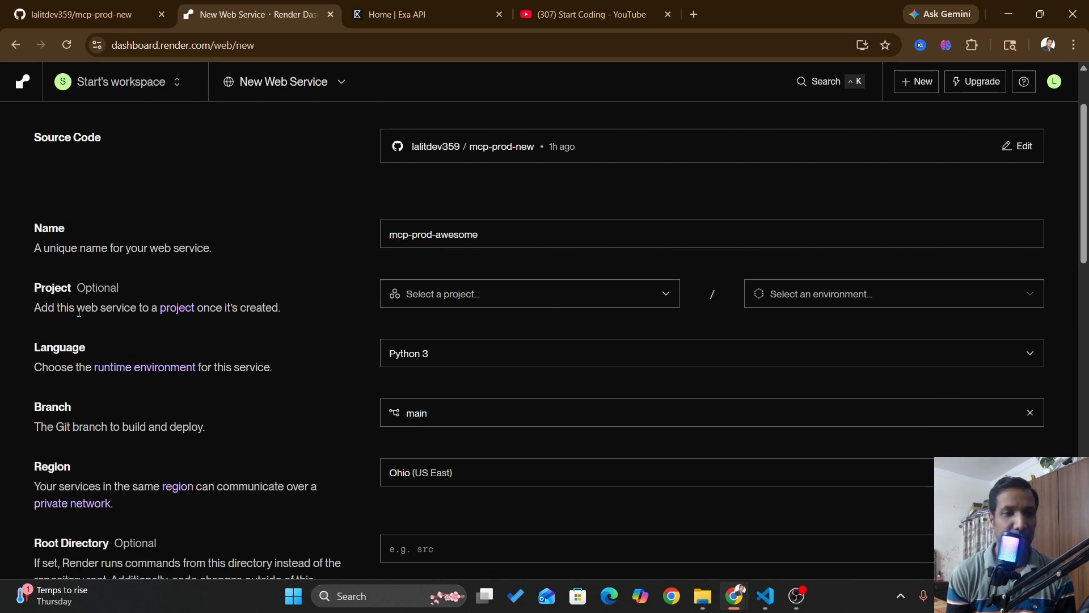
double_click(96, 312)
scroll(427, 306, up, 2)
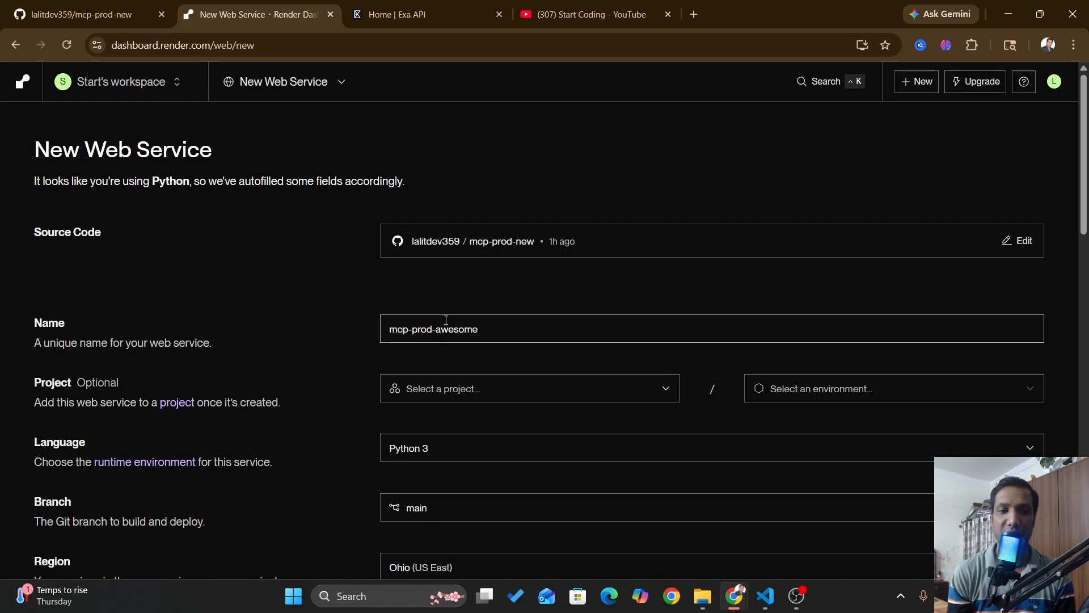
scroll(445, 250, down, 4)
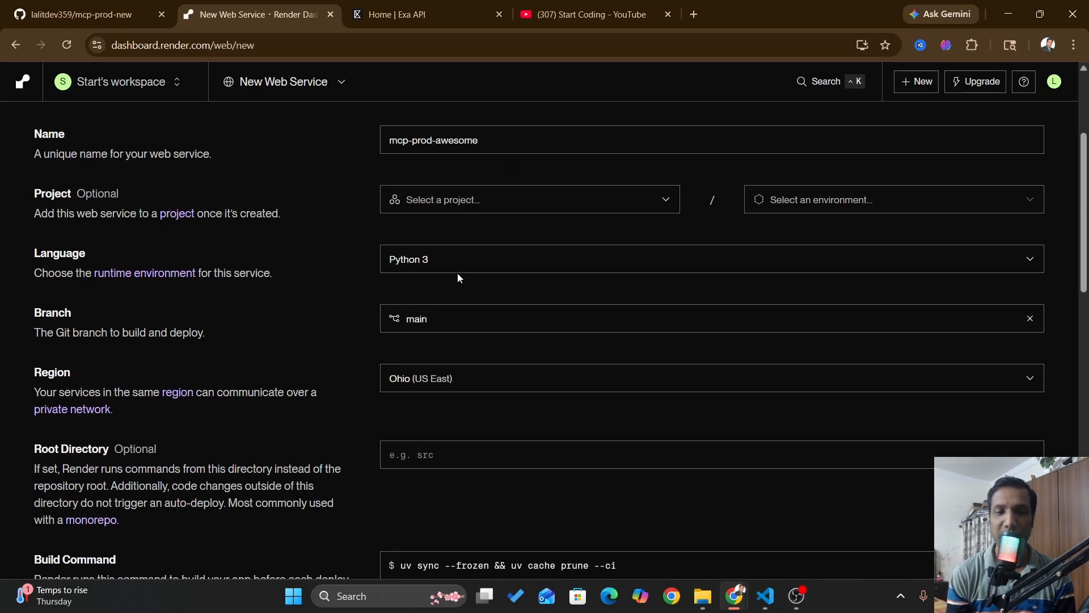
click(80, 14)
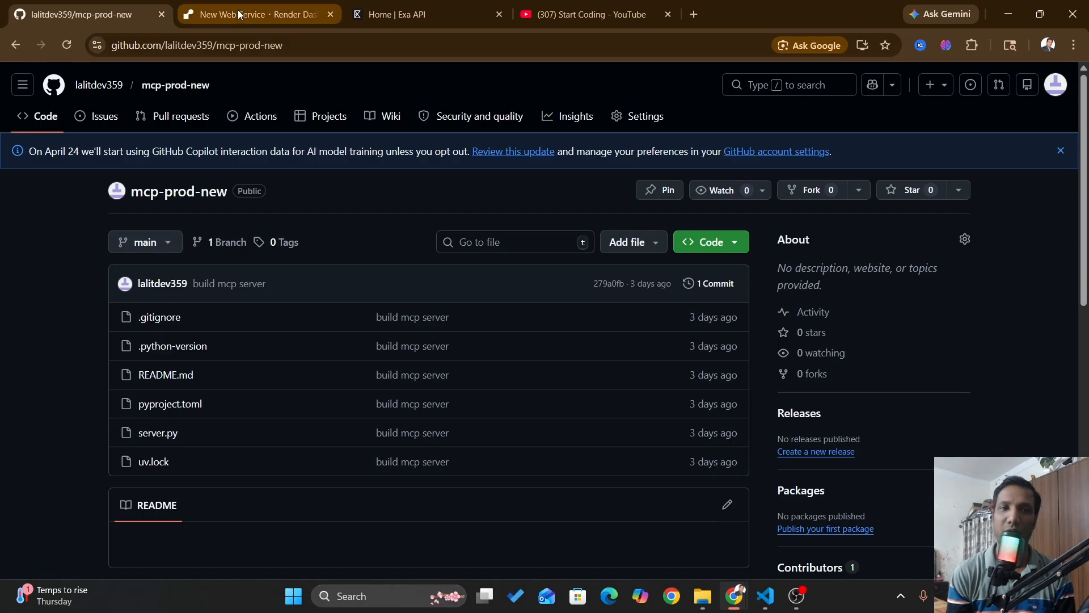
click(259, 14)
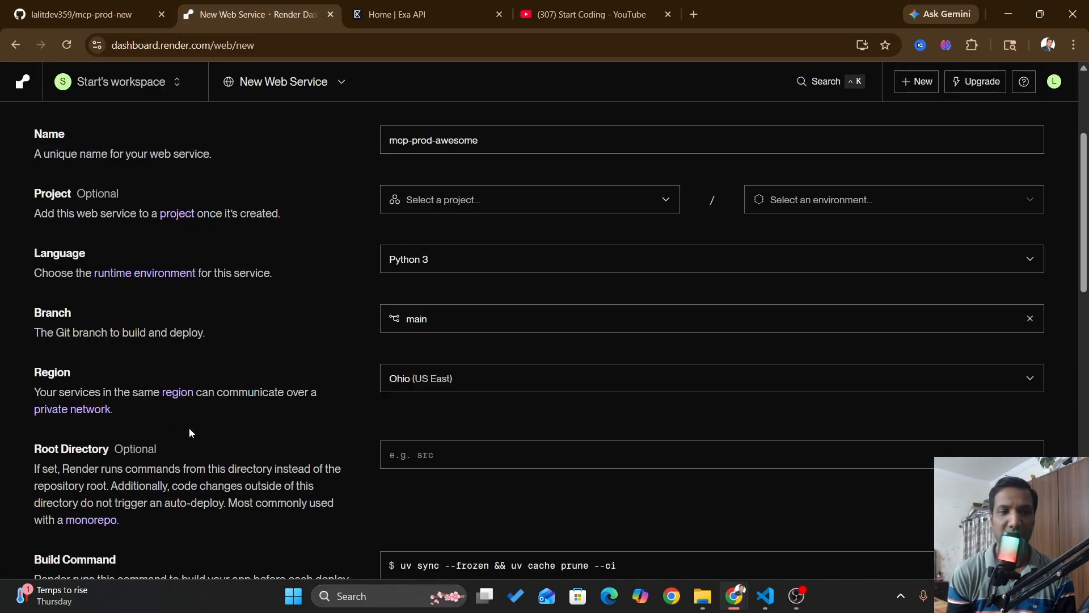
click(484, 390)
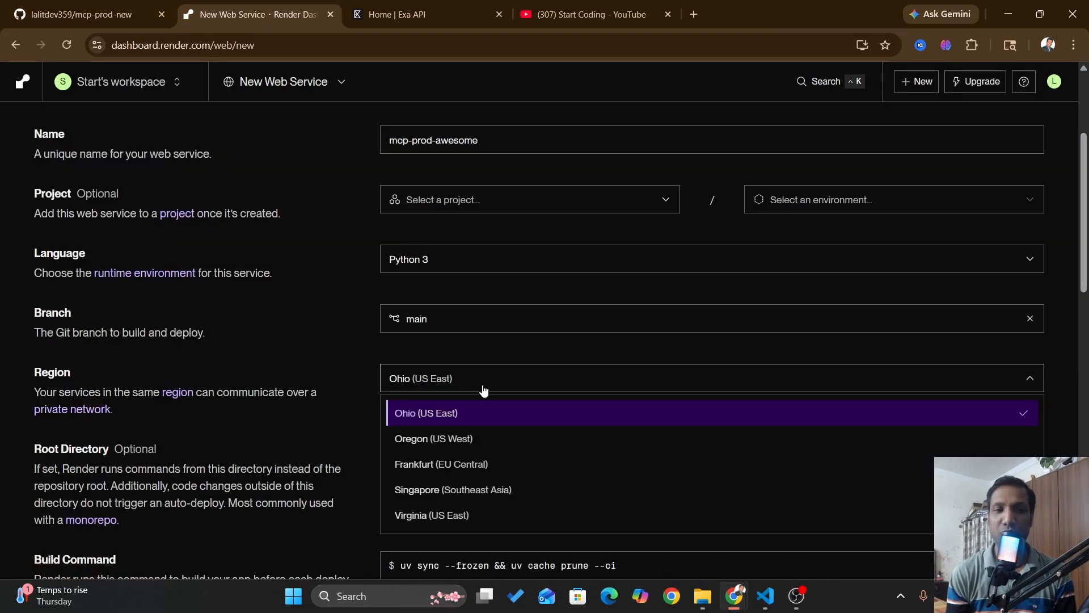
click(463, 492)
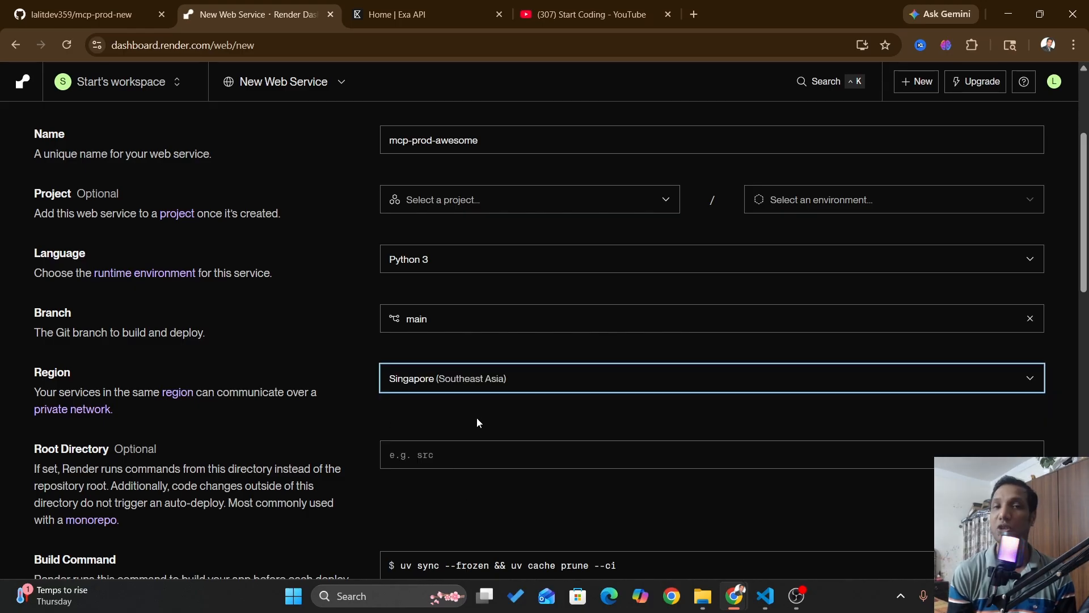
Set the web service's start command to uv run server.py, keeping the prefilled build command.
scroll(477, 419, down, 2)
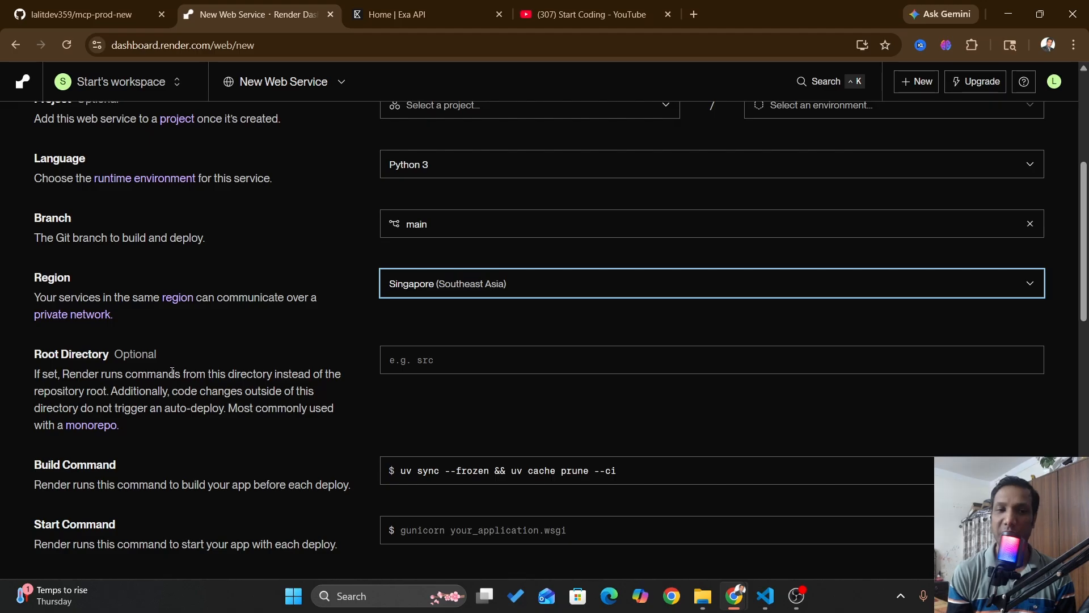
scroll(314, 391, down, 2)
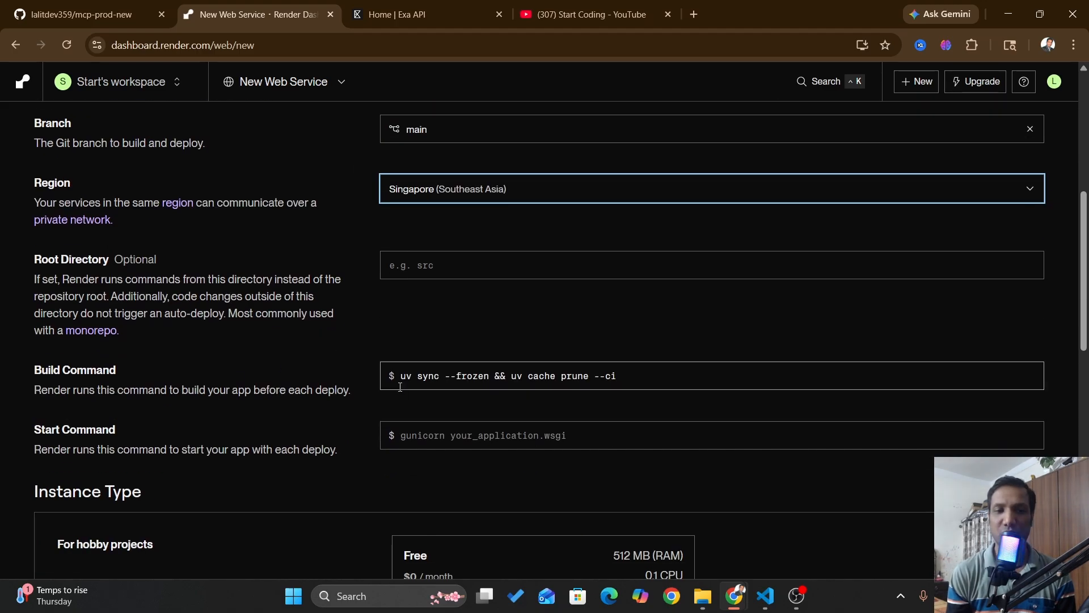
click(626, 379)
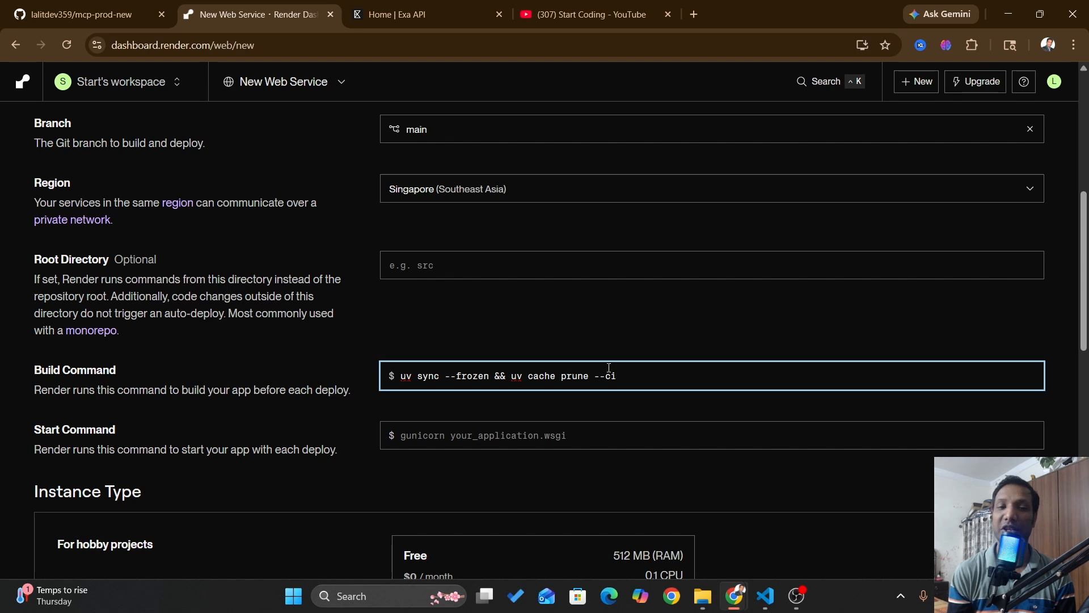
scroll(476, 417, down, 2)
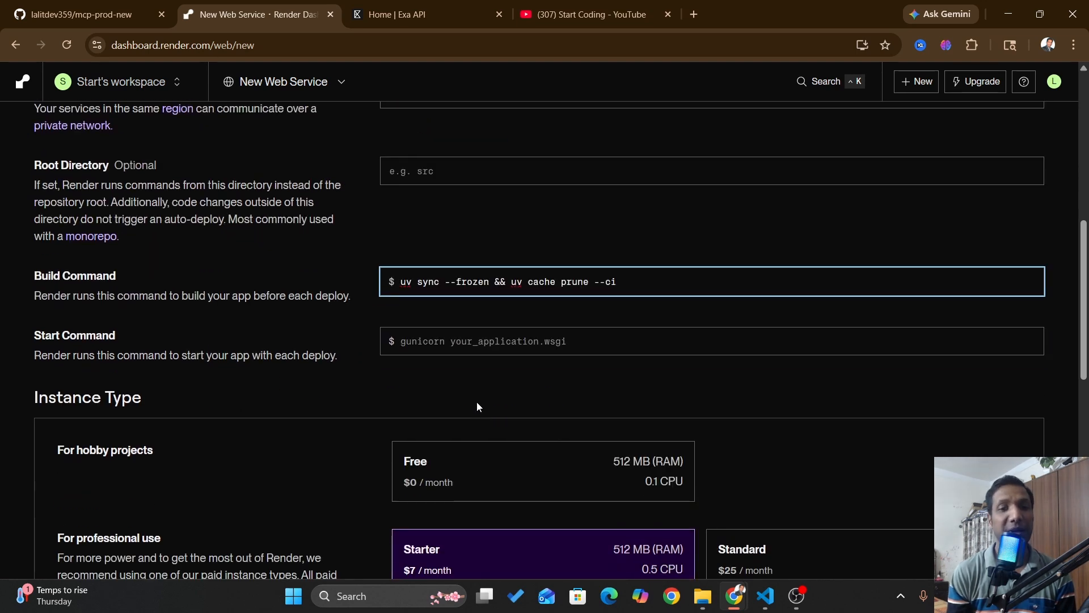
click(469, 345)
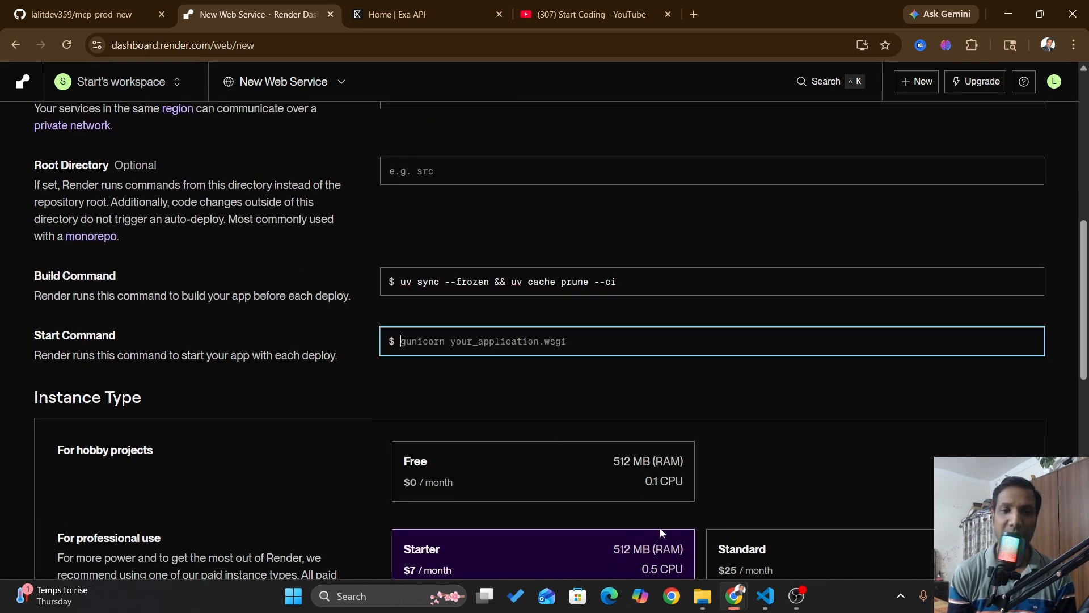
text(uv run)
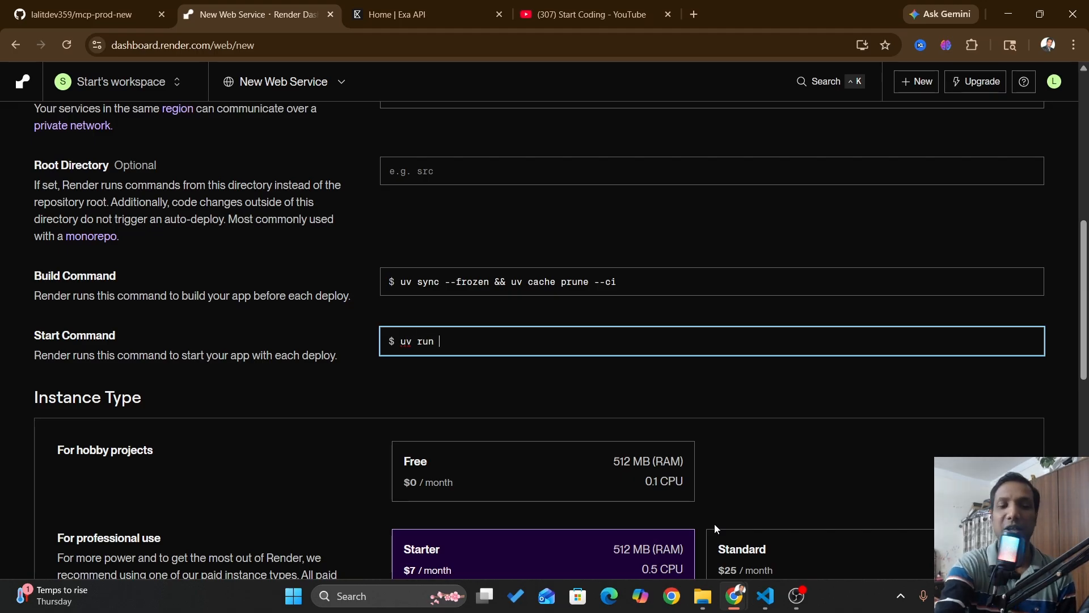
text( seer)
key(BackSpace)
key(BackSpace)
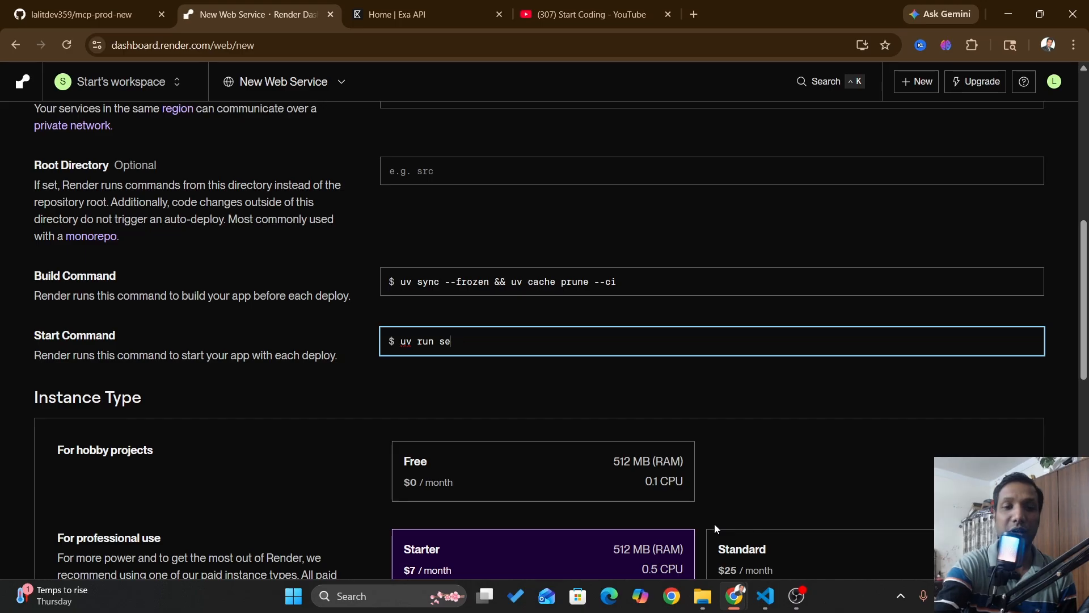
text(rver.)
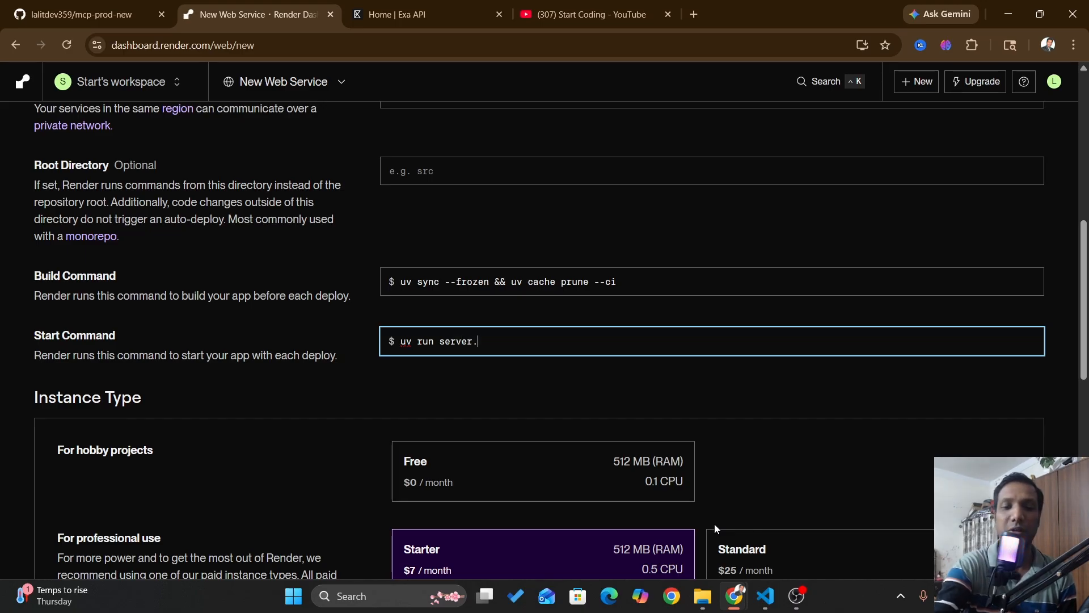
text(py)
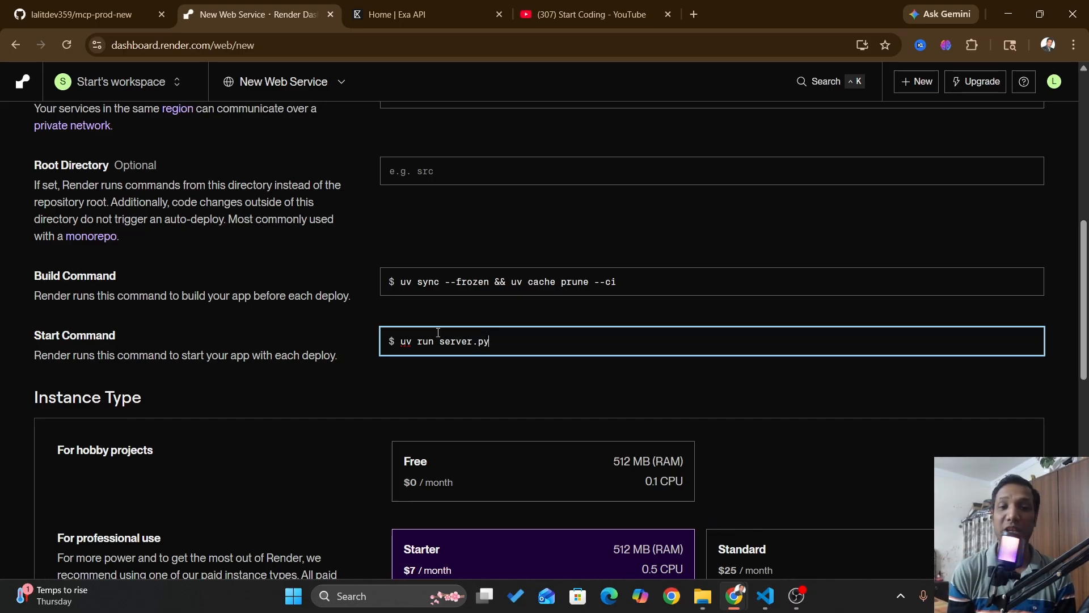
Switch to VS Code, open a new terminal and enter uv run server.py without running it.
click(765, 596)
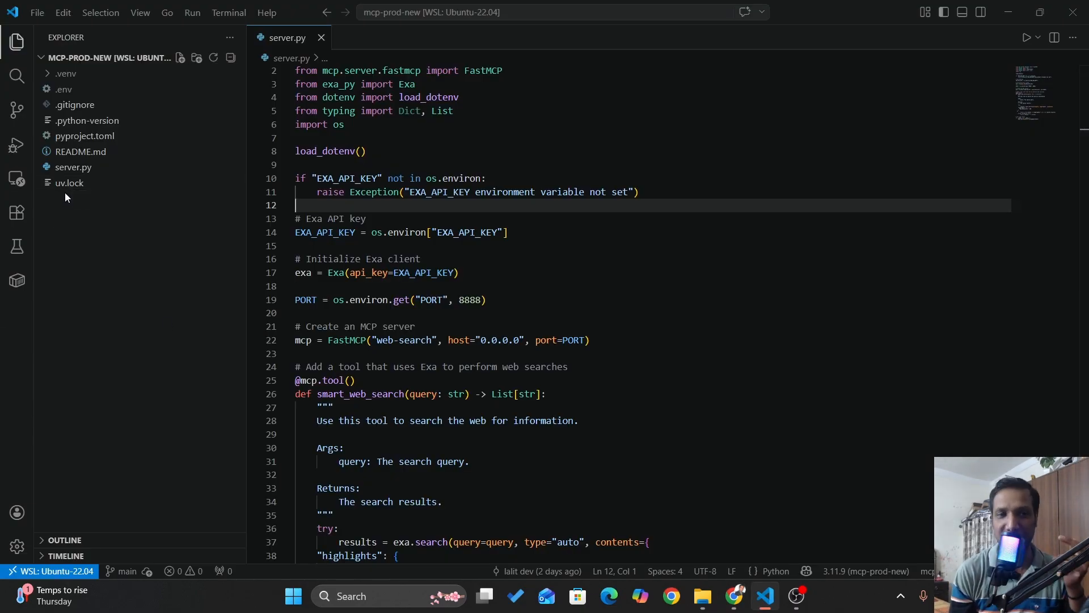
click(228, 12)
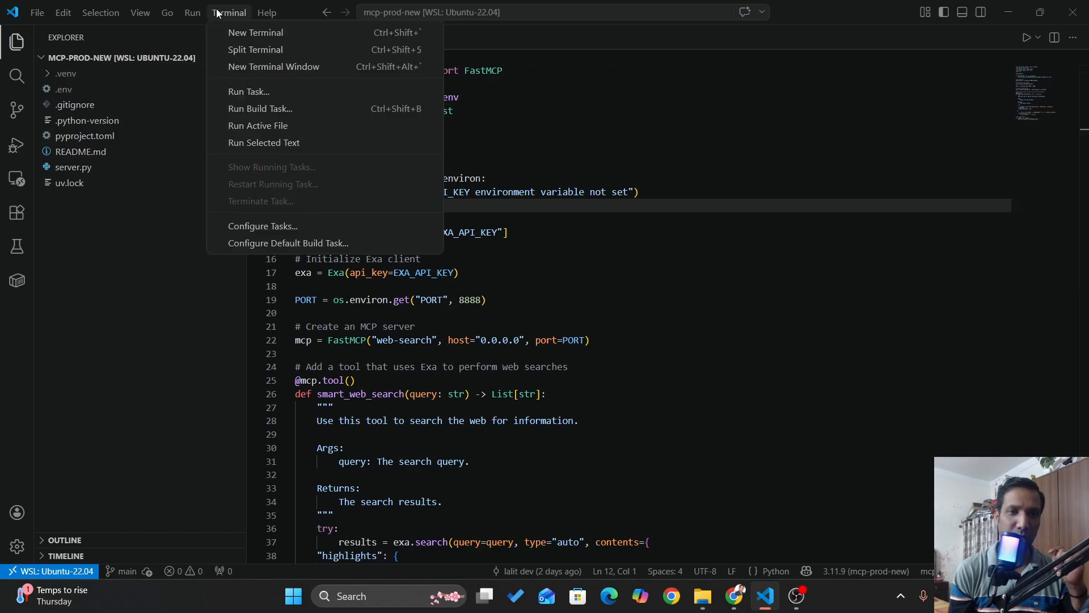
click(237, 32)
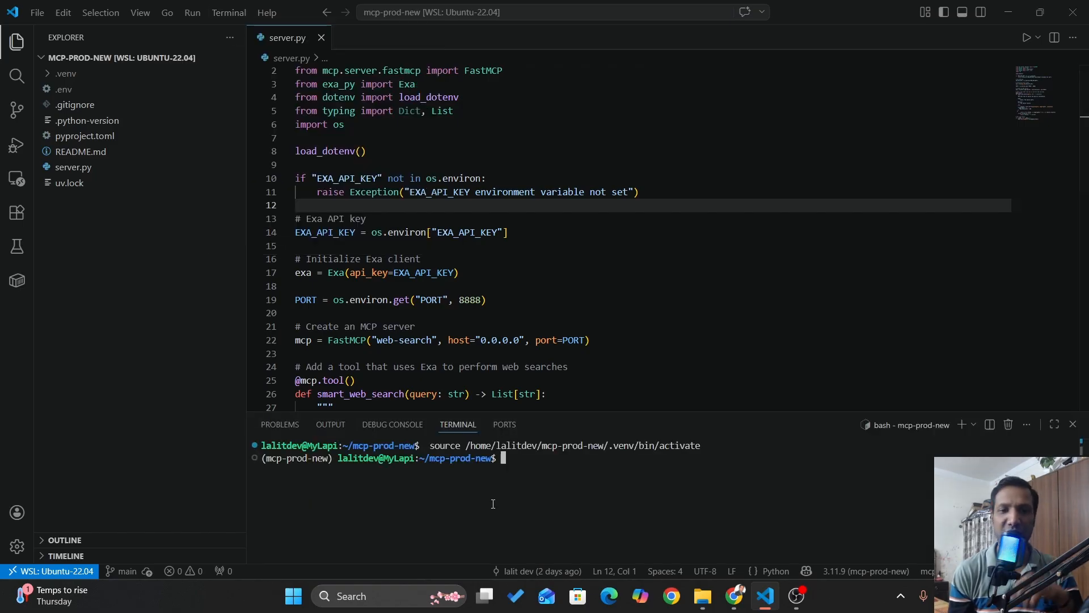
text(uv r)
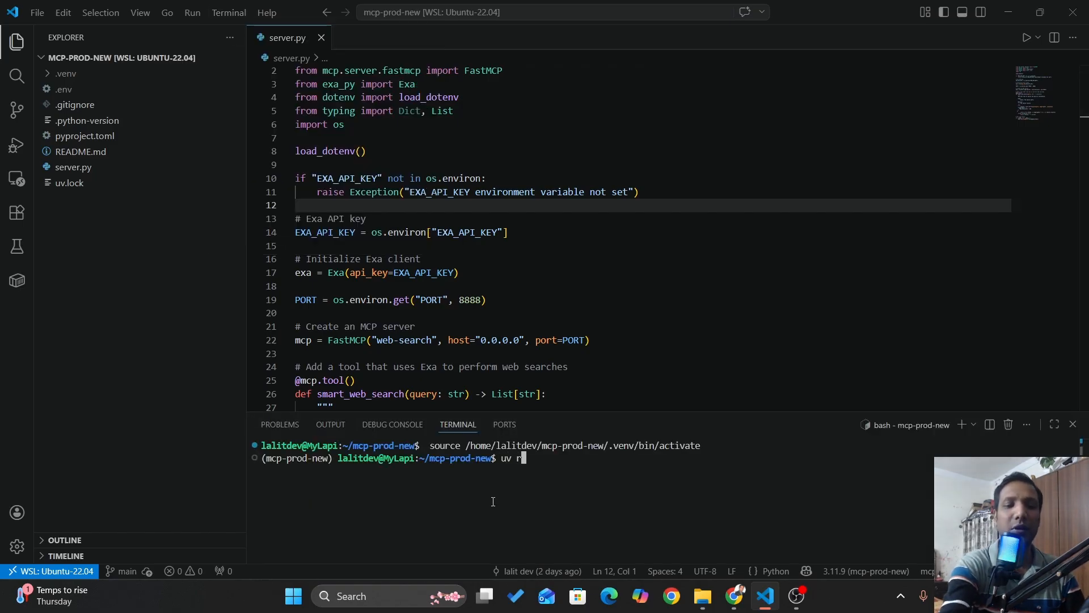
text(un ser)
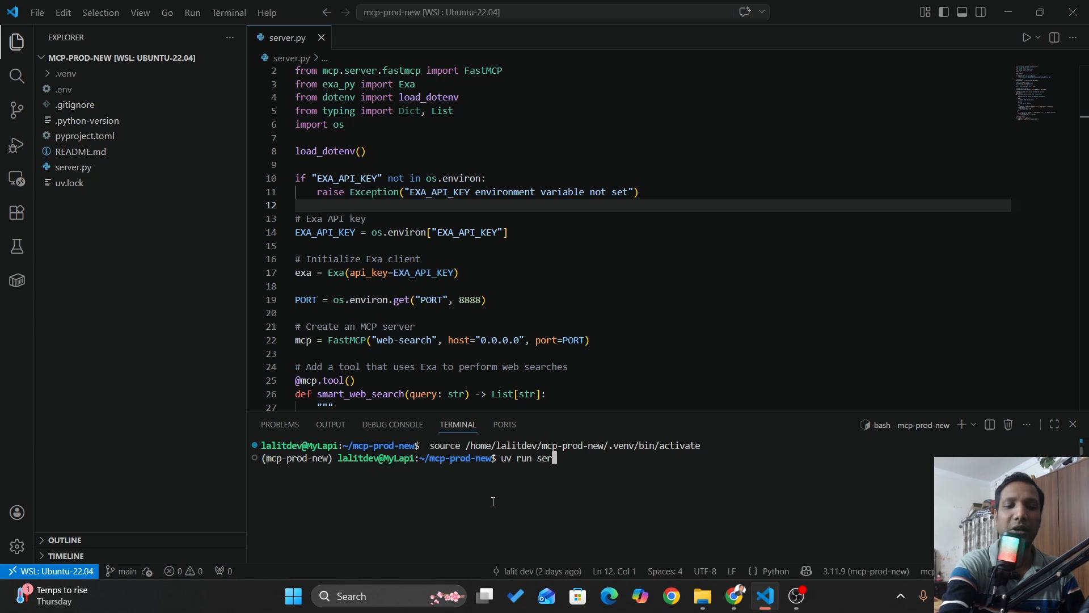
text(ver.py)
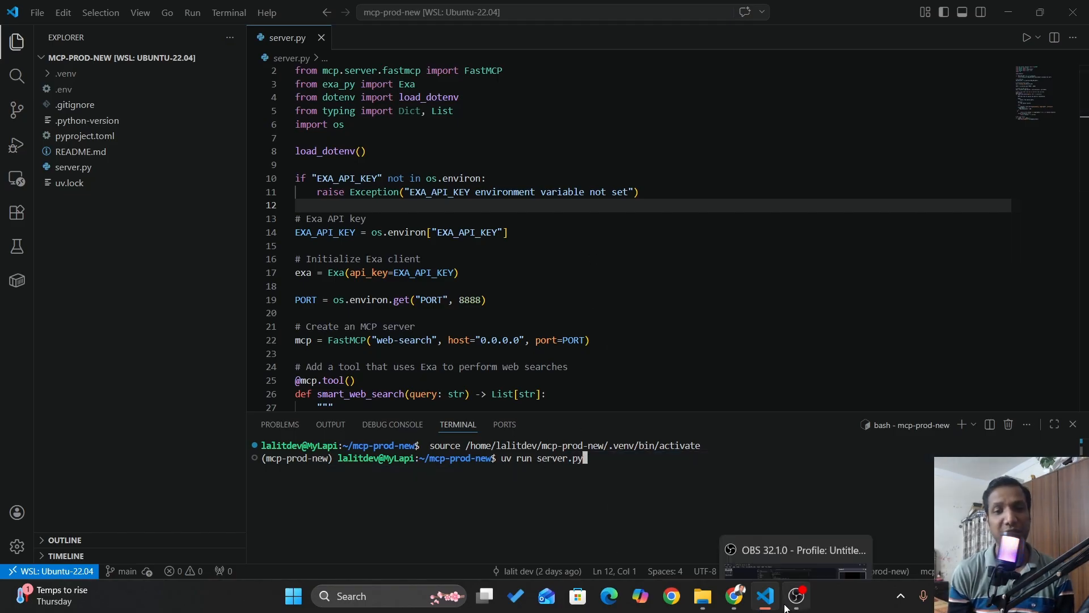
Recheck the start command in Render, then return to VS Code and examine the port, host and transport settings in server.py.
mouse_move(734, 596)
click(690, 557)
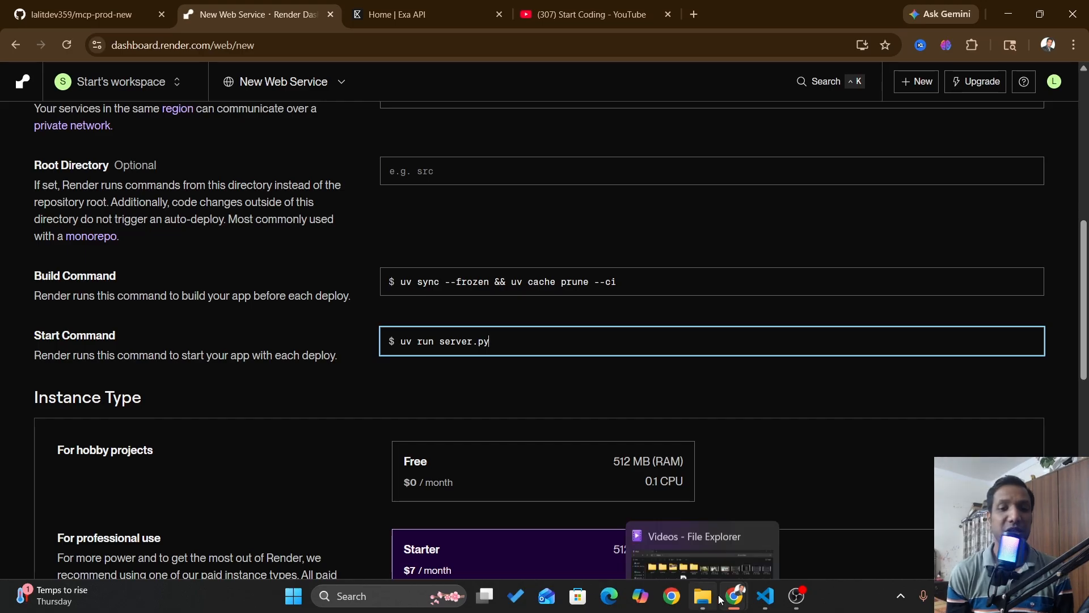
mouse_move(735, 596)
click(692, 514)
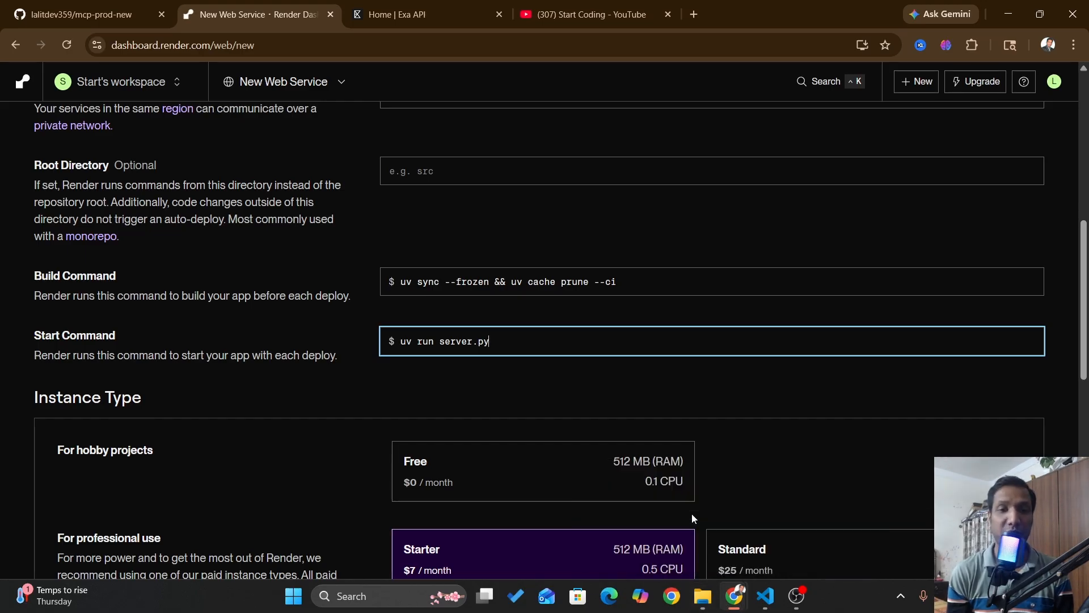
click(765, 595)
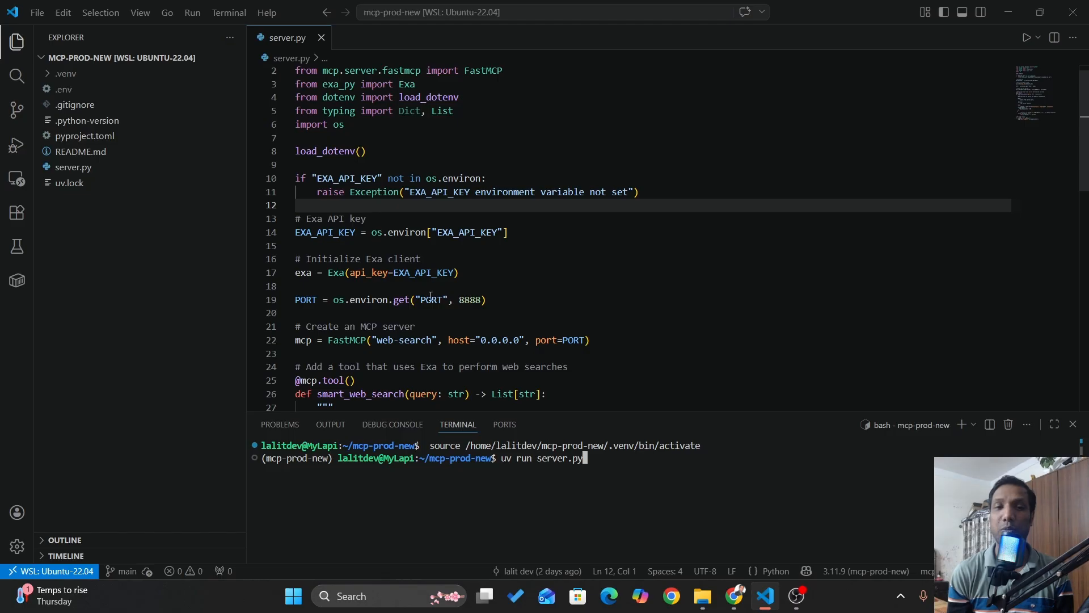
drag(457, 304, 483, 303)
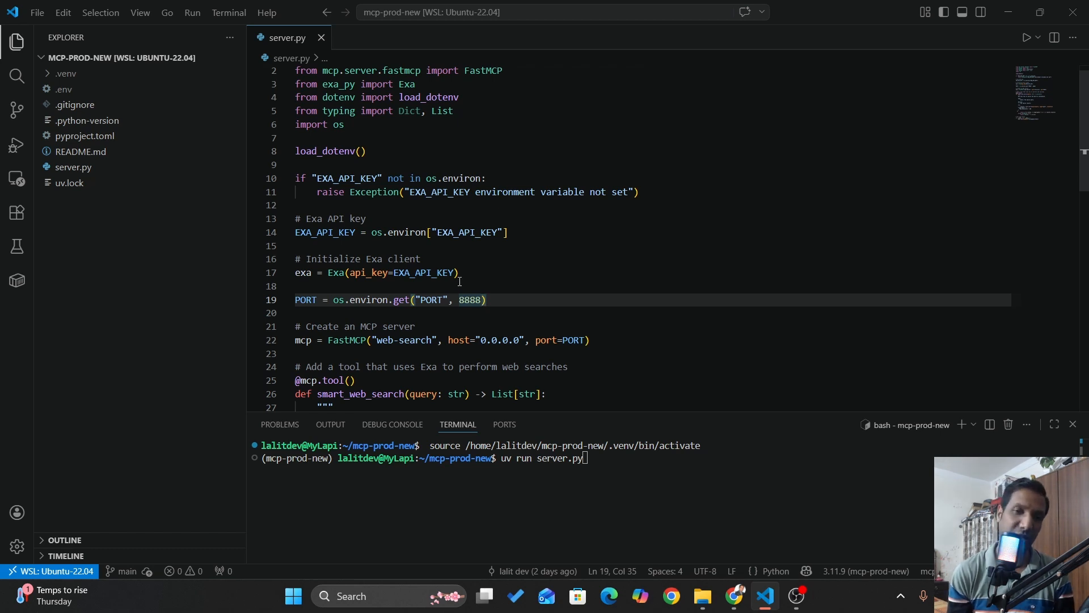
drag(464, 303, 475, 302)
click(477, 301)
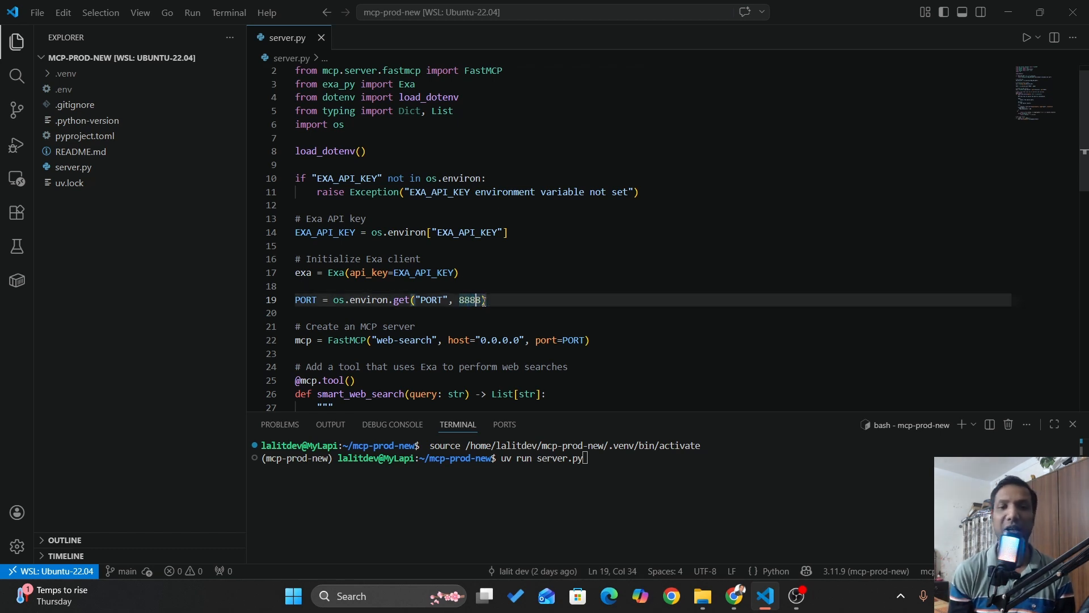
drag(476, 350, 499, 342)
click(500, 342)
scroll(485, 284, down, 8)
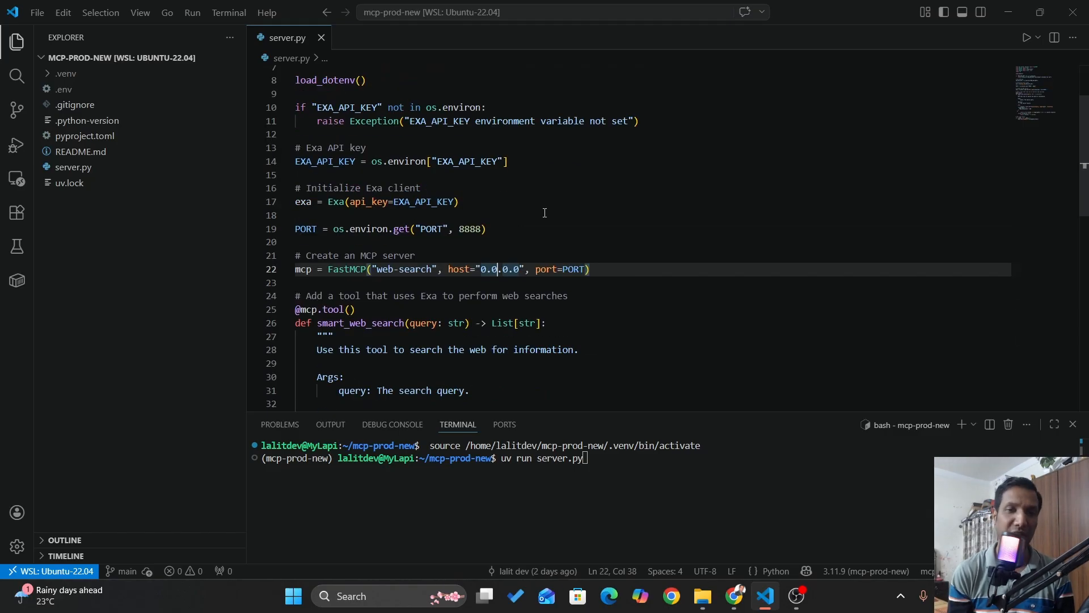
scroll(566, 300, up, 4)
scroll(566, 299, up, 5)
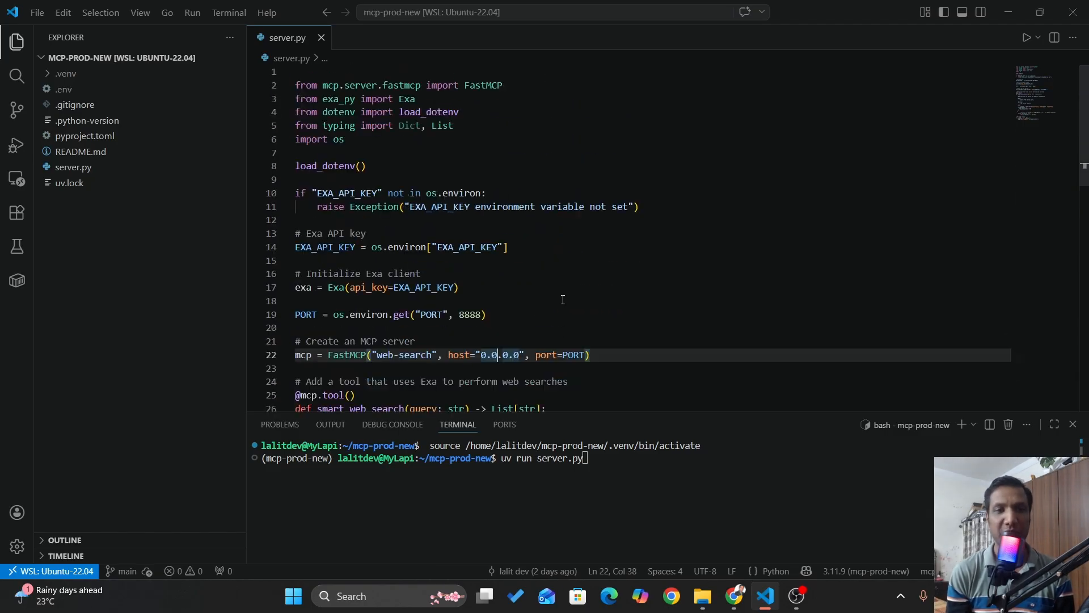
scroll(567, 306, down, 12)
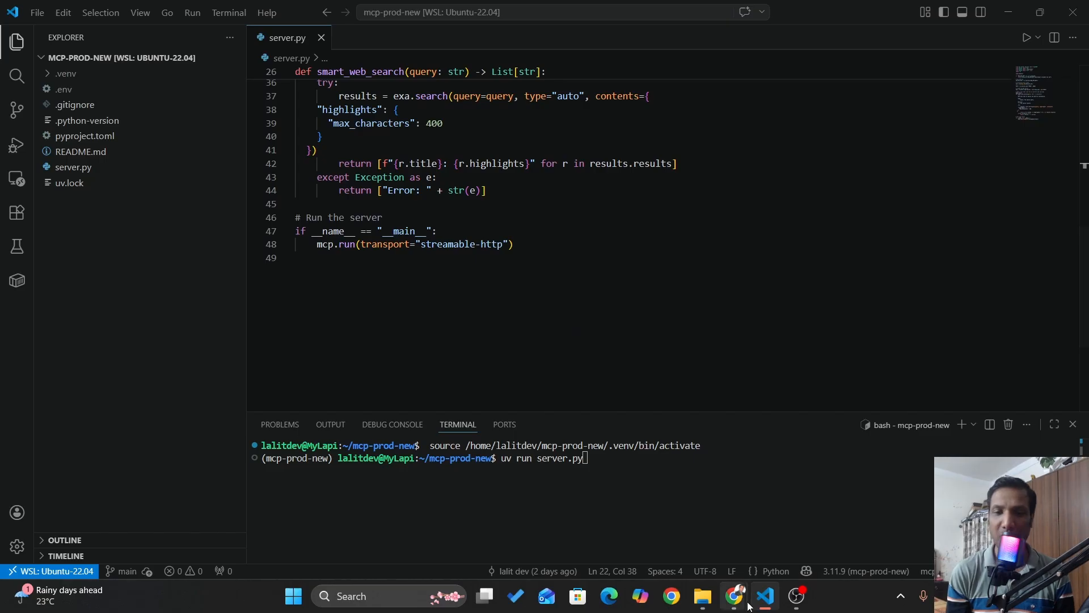
Switch to Render, select the Free instance type and place the cursor in the environment variable's name field.
mouse_move(749, 606)
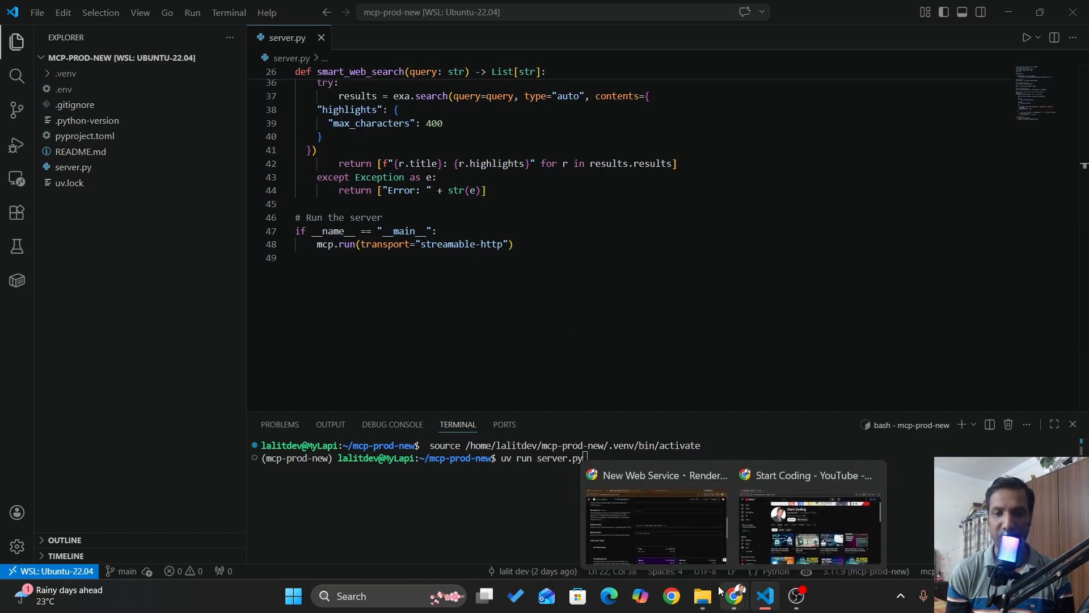
click(703, 542)
scroll(346, 357, down, 5)
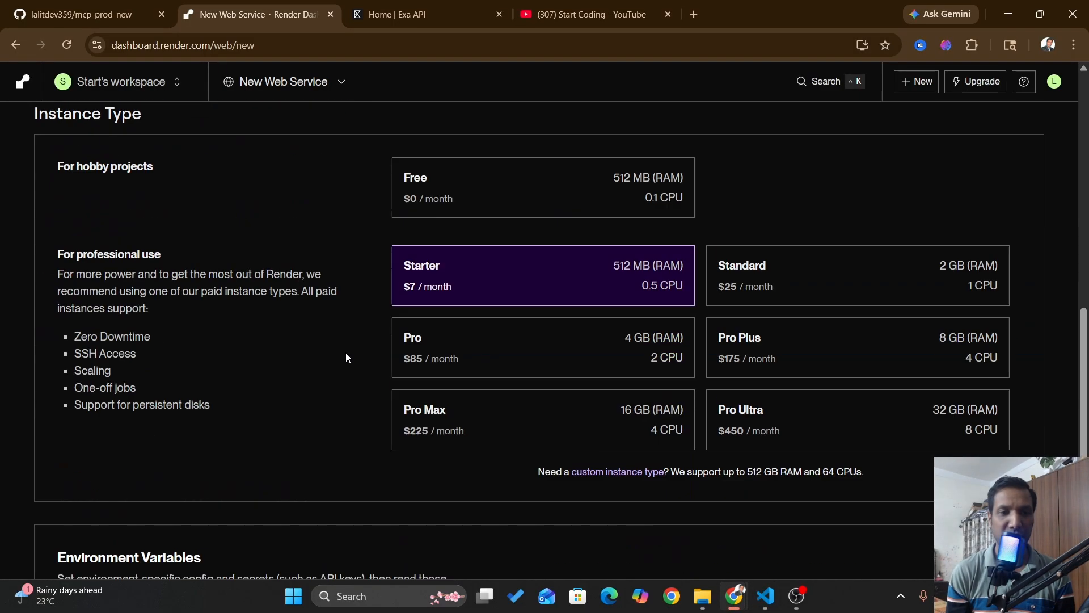
scroll(345, 357, down, 3)
scroll(346, 357, up, 5)
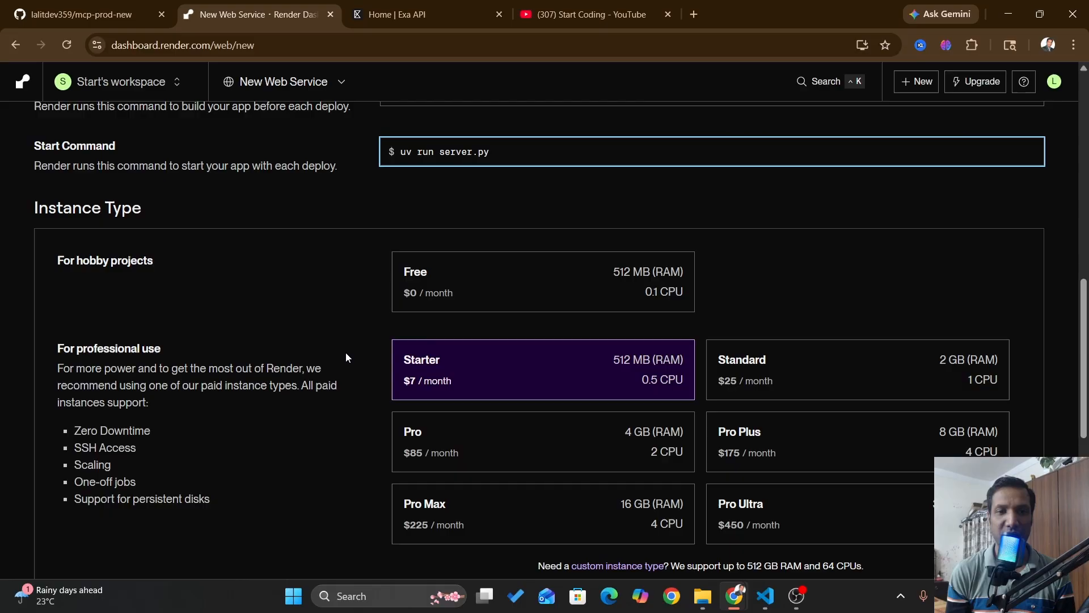
click(494, 278)
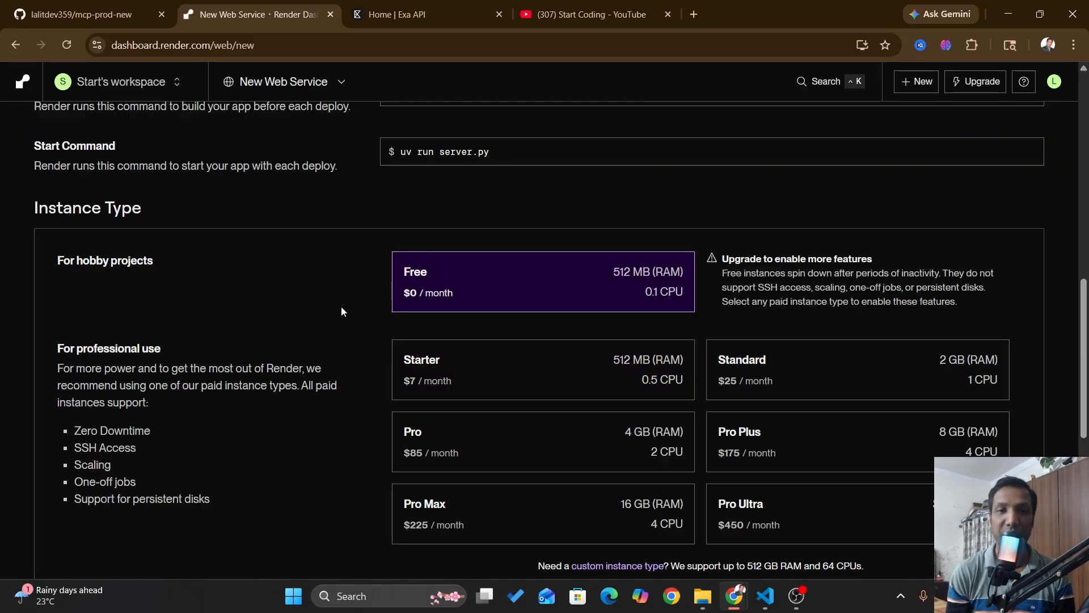
scroll(342, 306, down, 6)
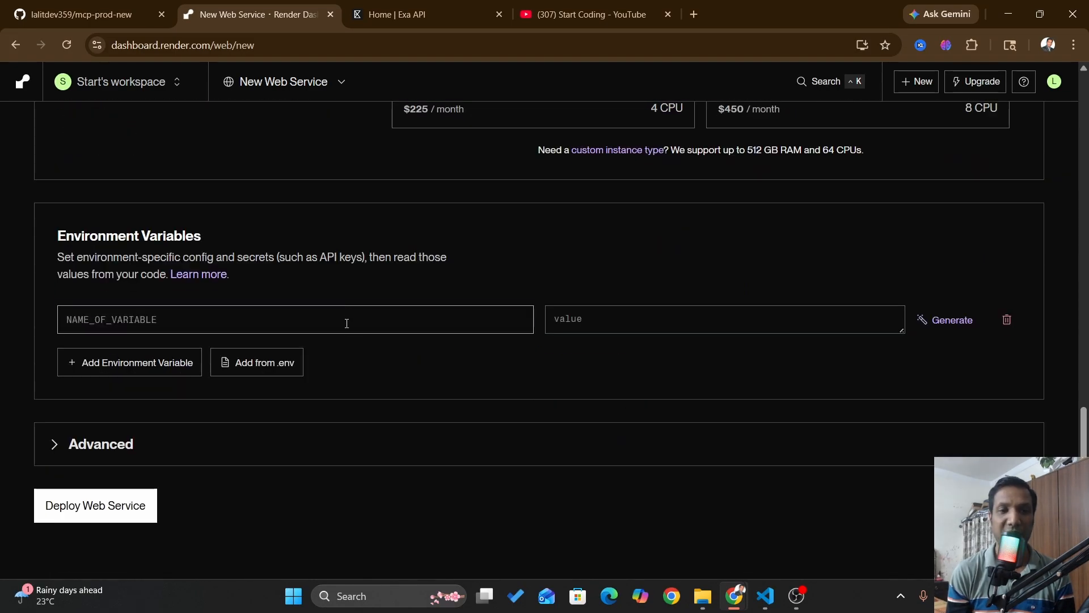
click(347, 323)
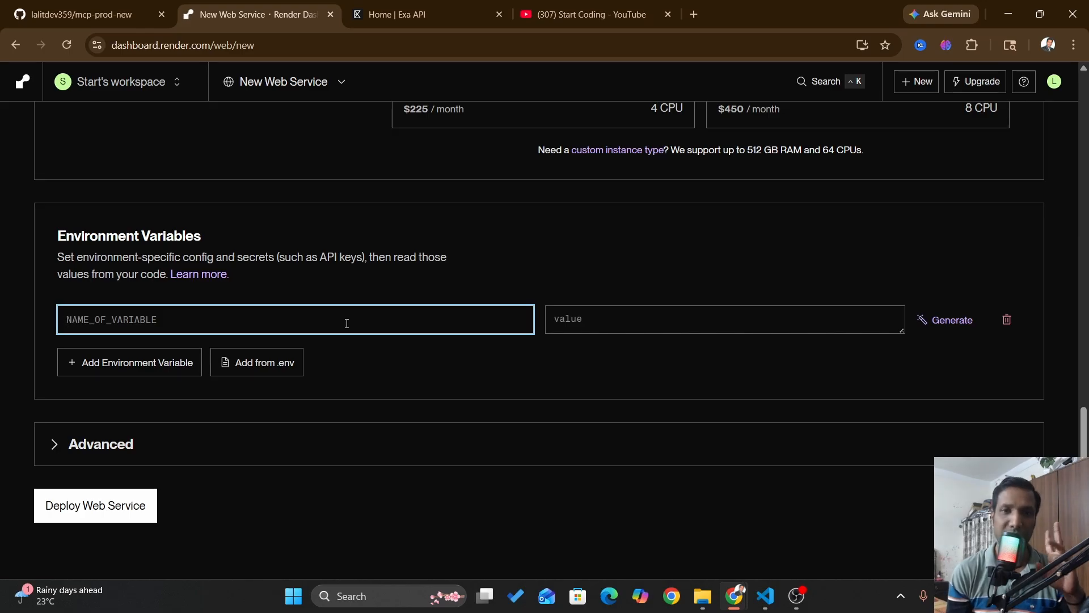
Switch to VS Code and review the smart_web_search tool's docstring in server.py.
click(766, 597)
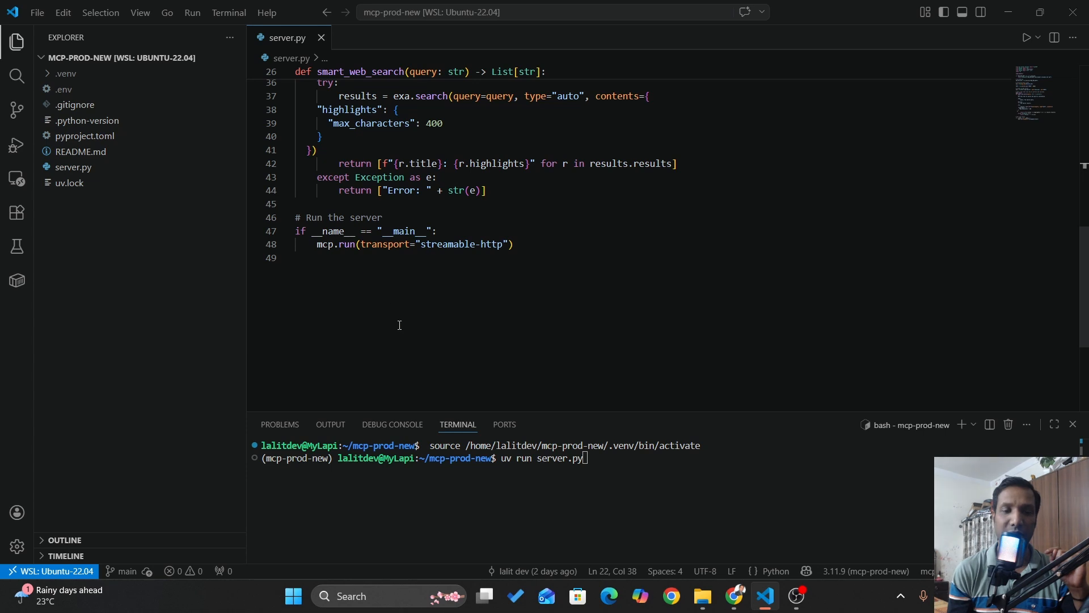
scroll(399, 325, up, 6)
drag(335, 210, 464, 271)
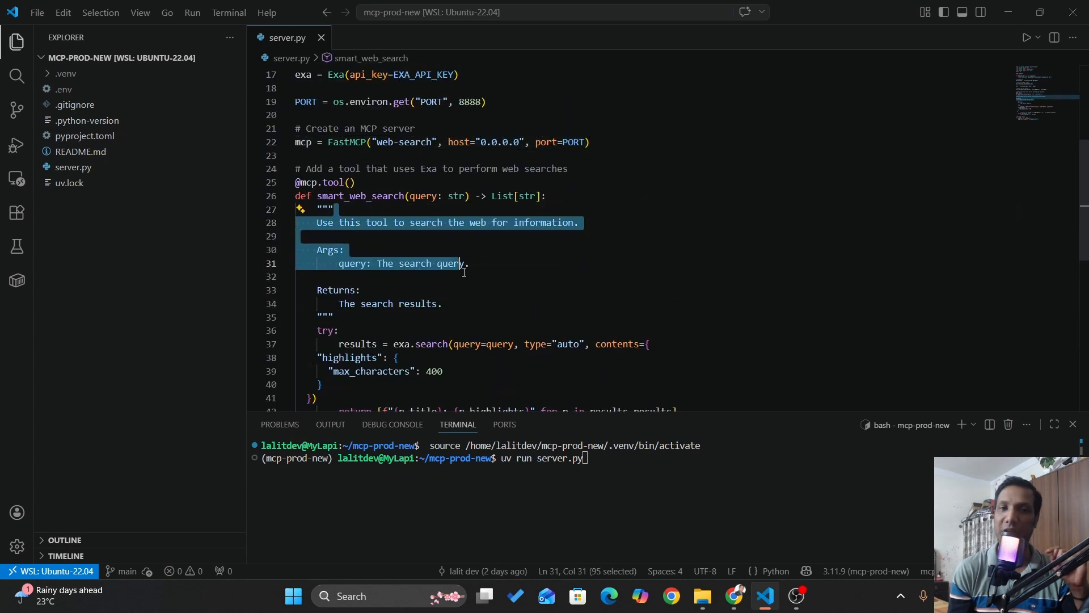
click(473, 281)
double_click(414, 263)
click(411, 263)
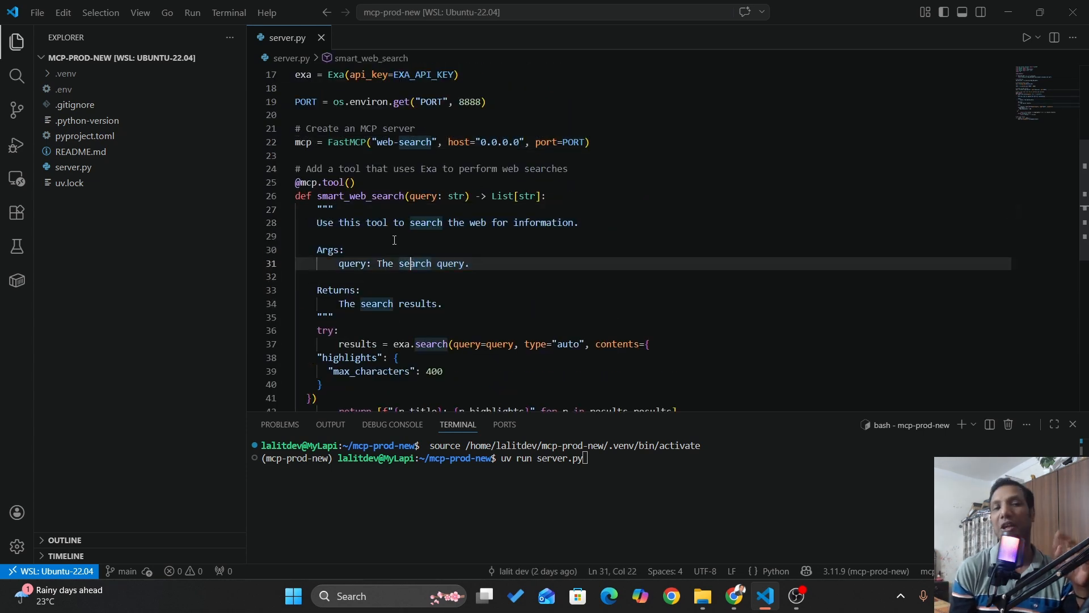
drag(345, 215, 430, 295)
click(431, 295)
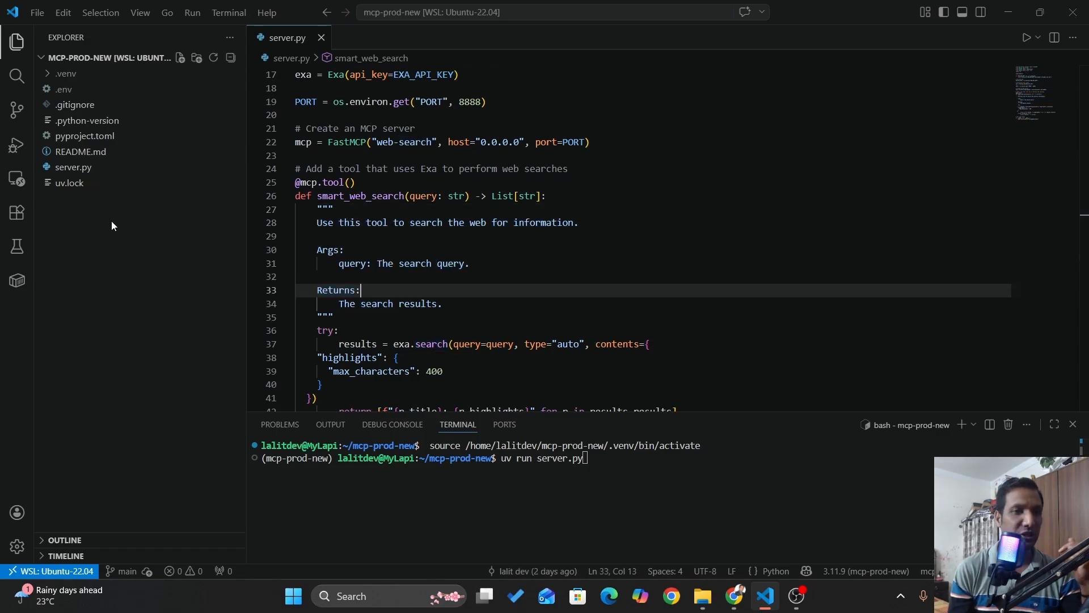
Open the .env file and copy the variable name EXA_API_KEY.
click(74, 93)
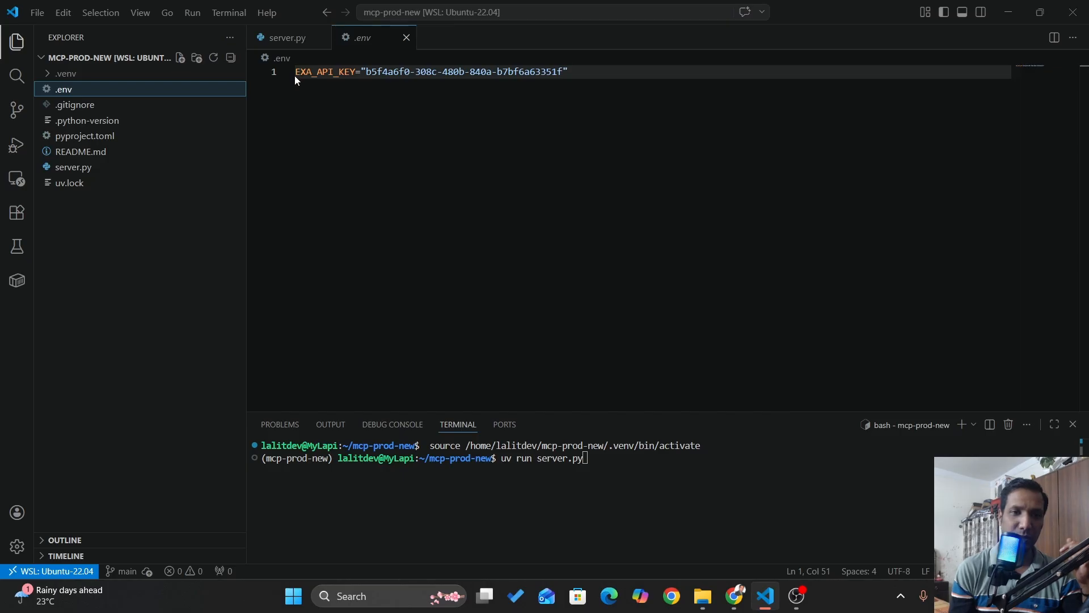
drag(295, 72, 356, 72)
key(ctrl+c)
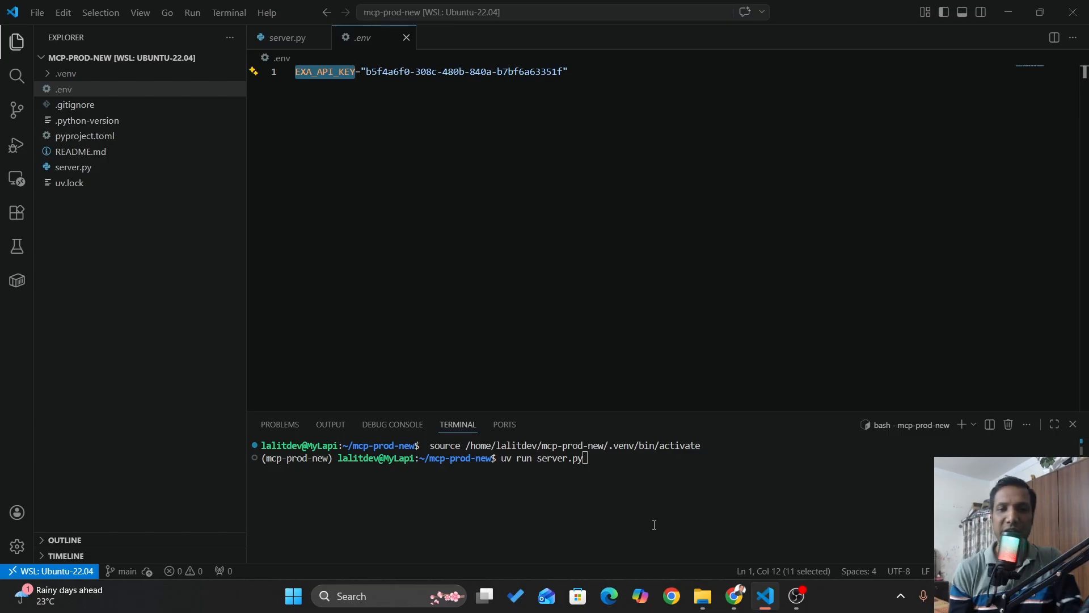
Switch to Render, name the environment variable EXA_API_KEY and fill its value with the API key copied from the Exa dashboard.
click(676, 528)
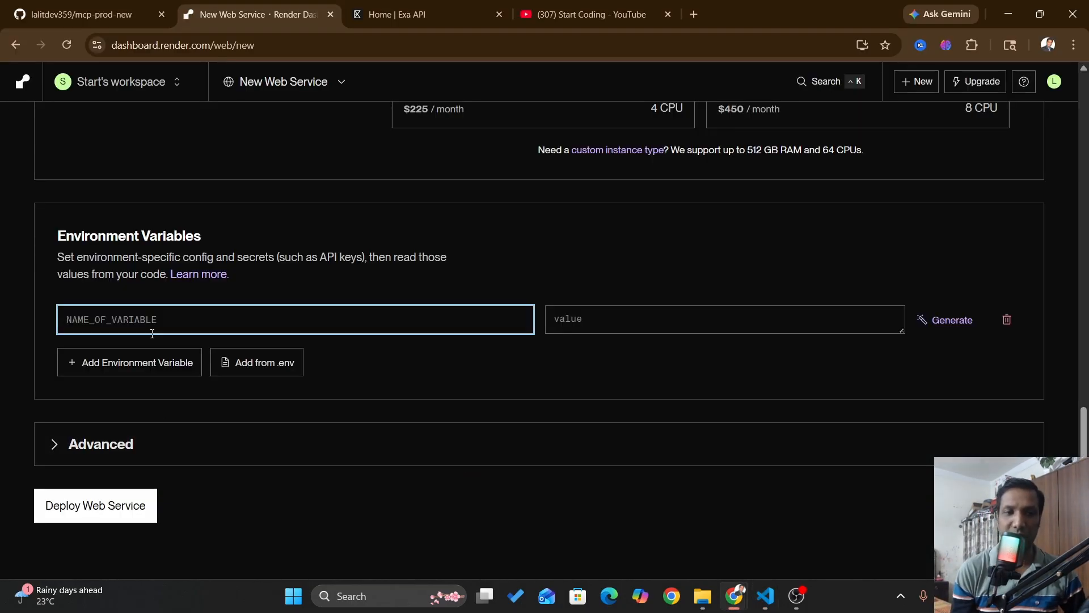
key(ctrl+v)
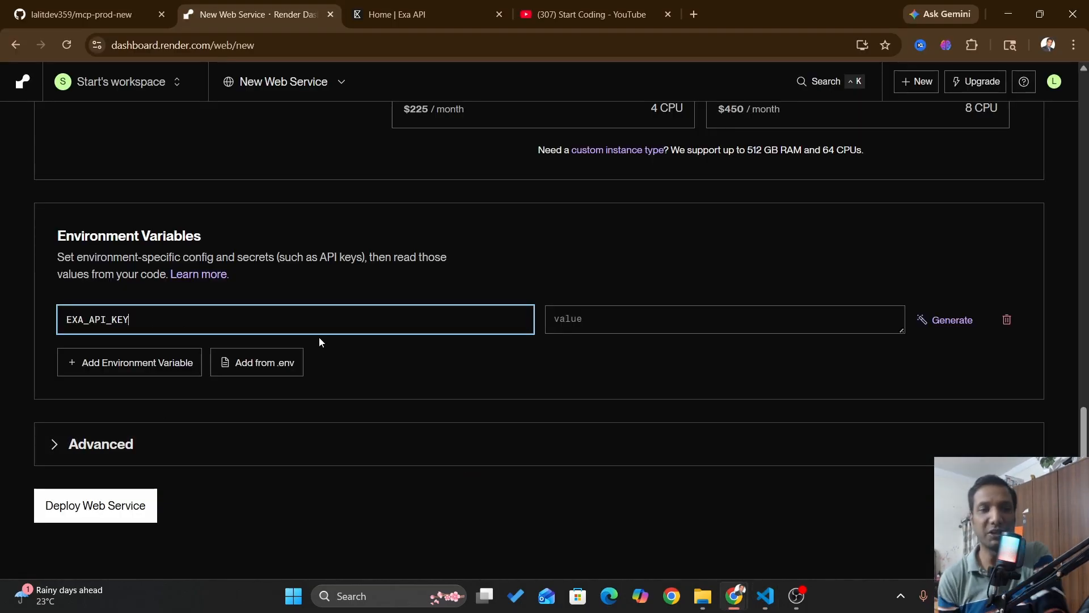
click(592, 322)
click(389, 21)
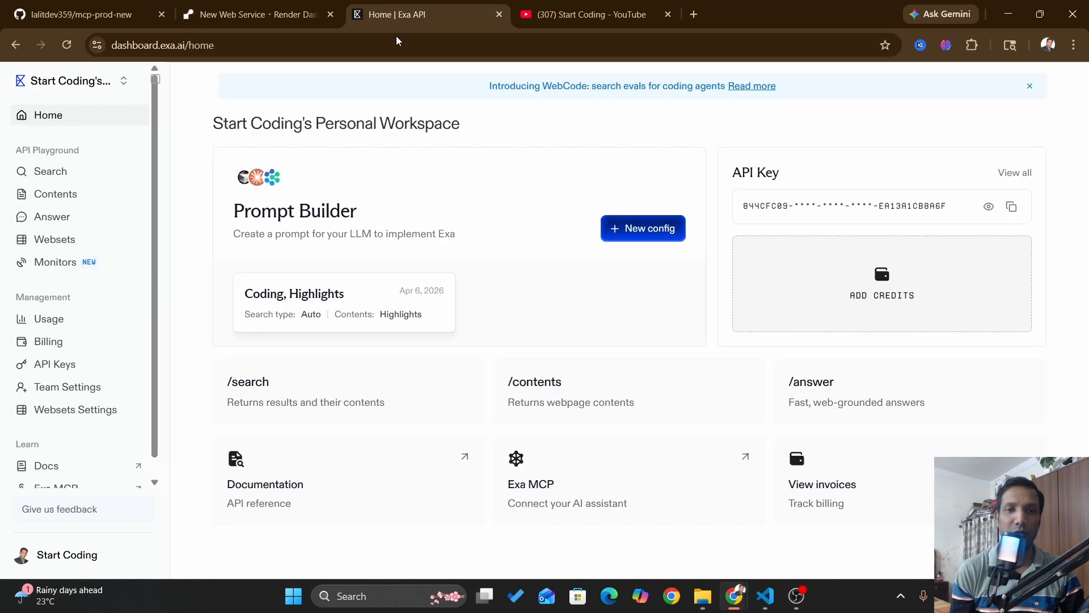
click(1012, 207)
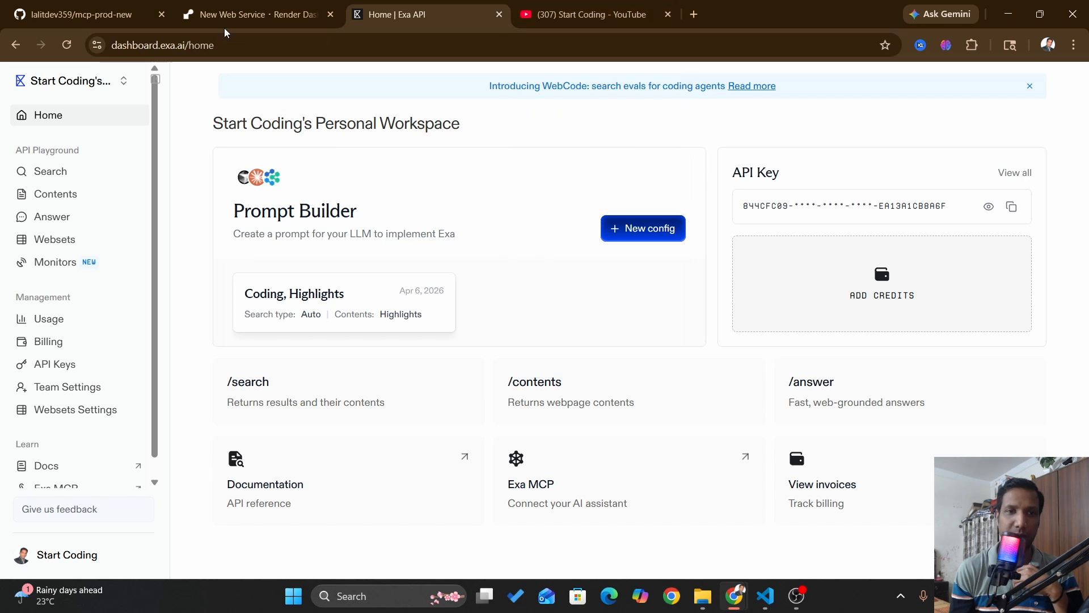
click(253, 14)
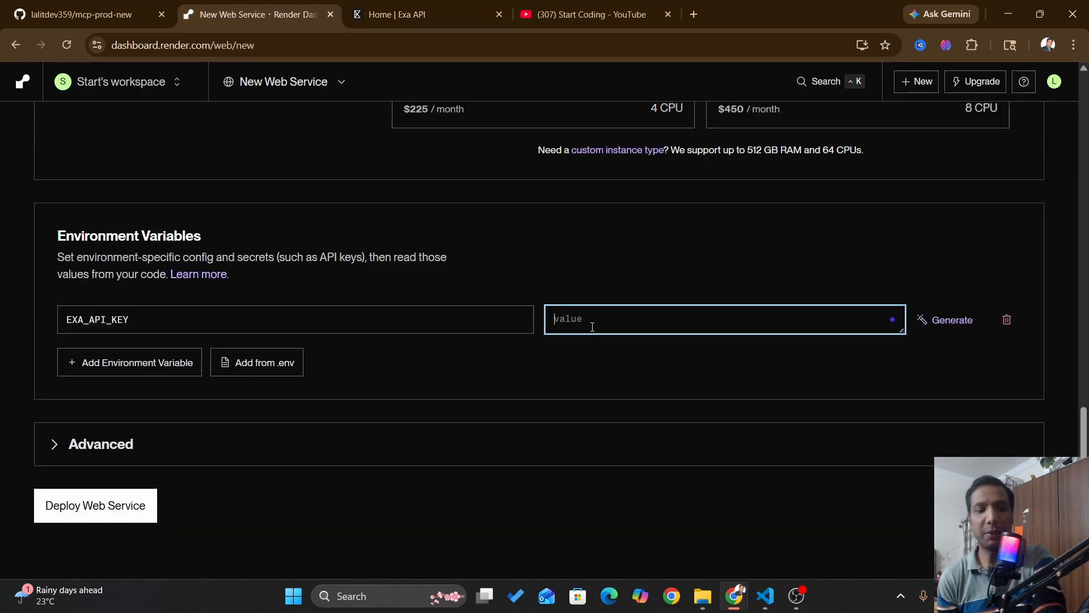
key(ctrl+v)
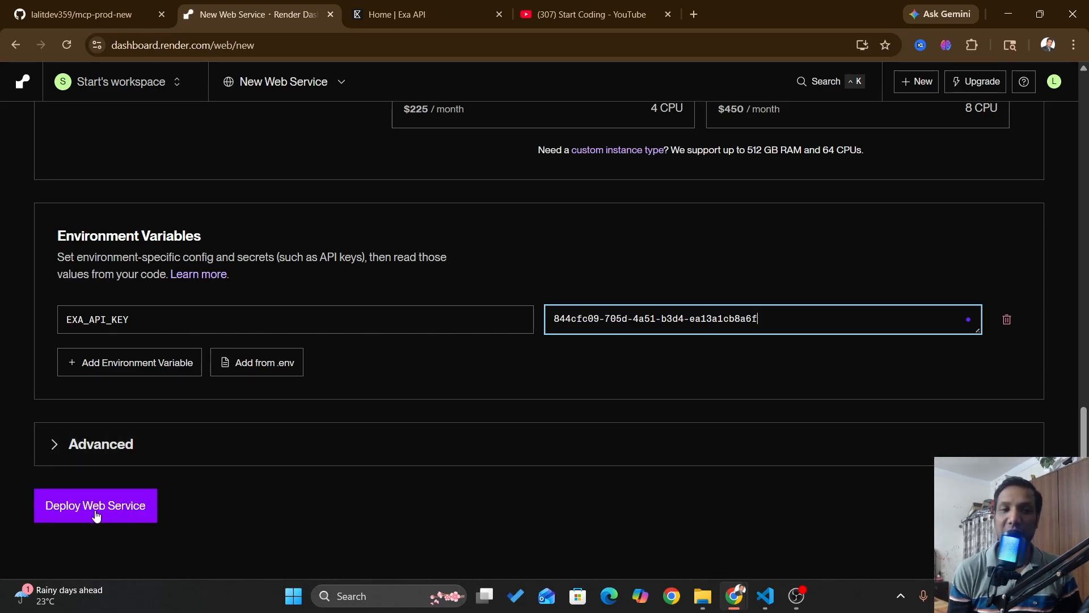
Recheck the new web service's settings in Render and deploy it.
scroll(377, 414, up, 7)
scroll(363, 419, down, 7)
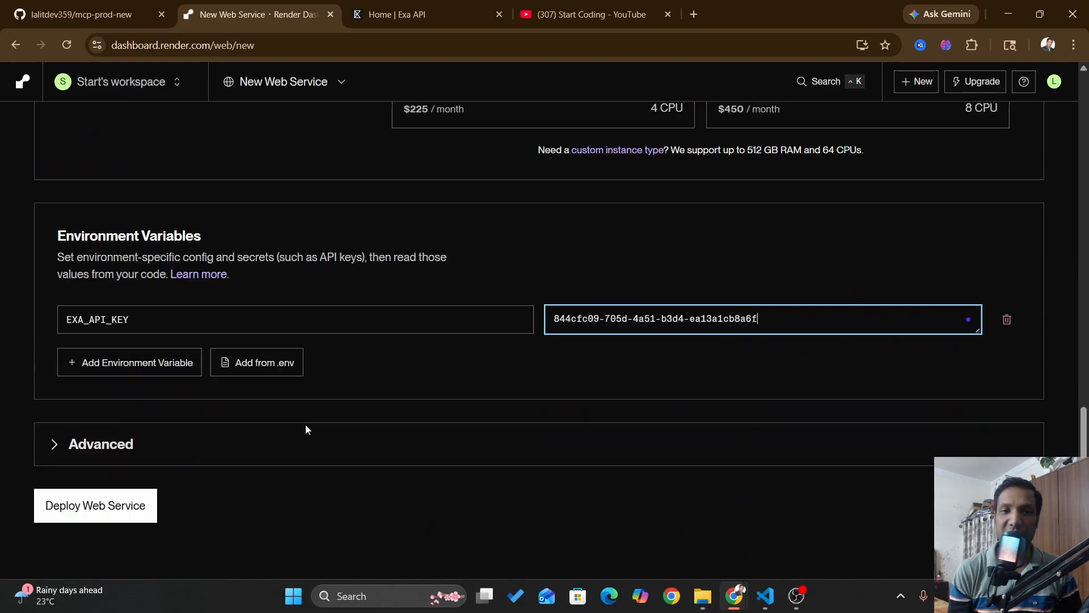
click(107, 508)
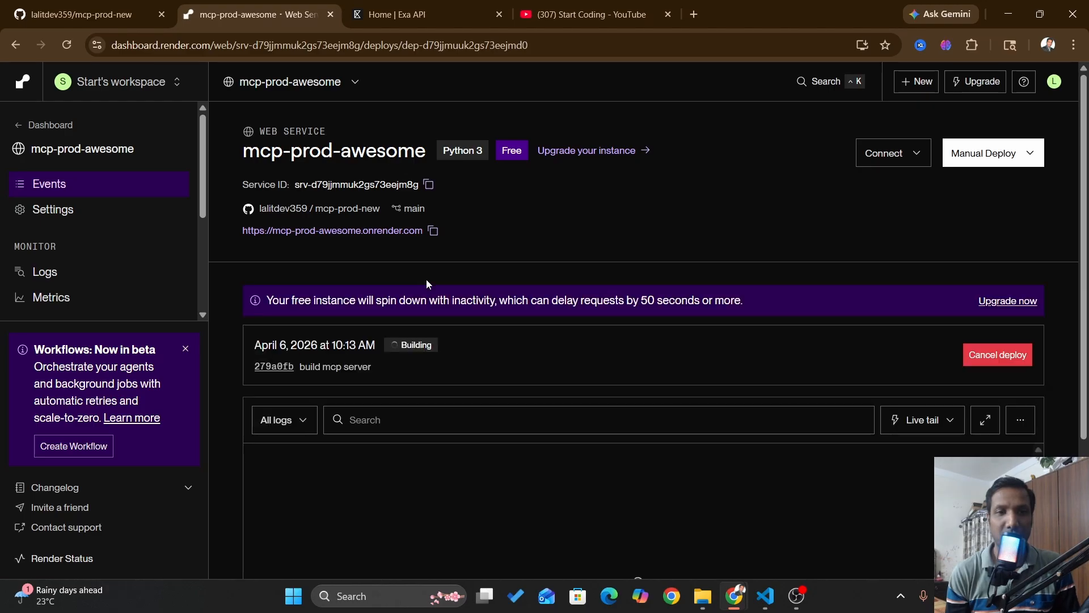
Follow the mcp-prod-awesome deployment's status and build logs.
scroll(525, 369, down, 3)
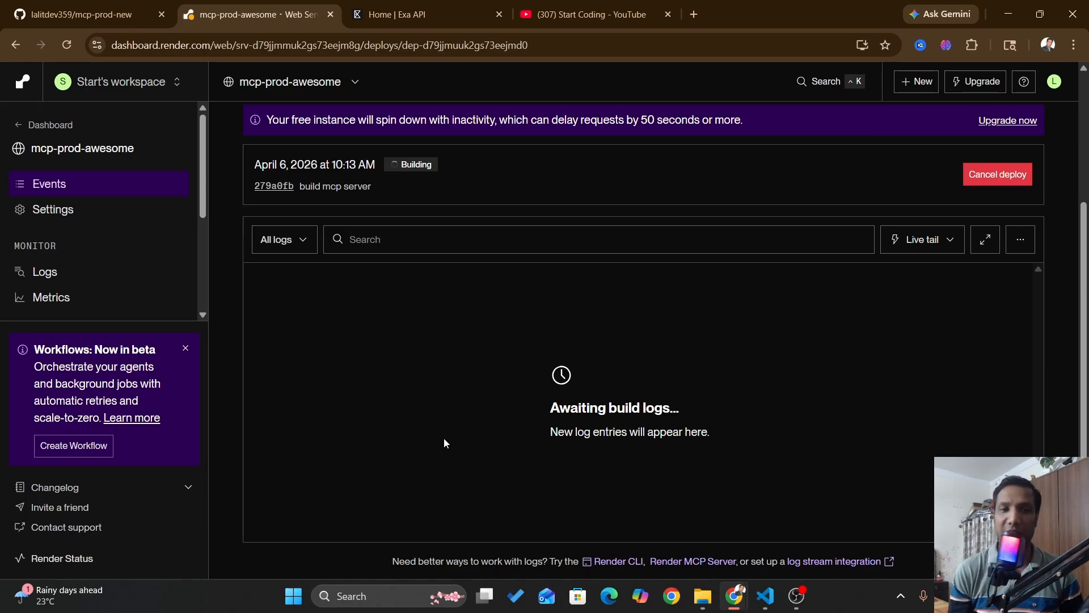
scroll(431, 304, up, 2)
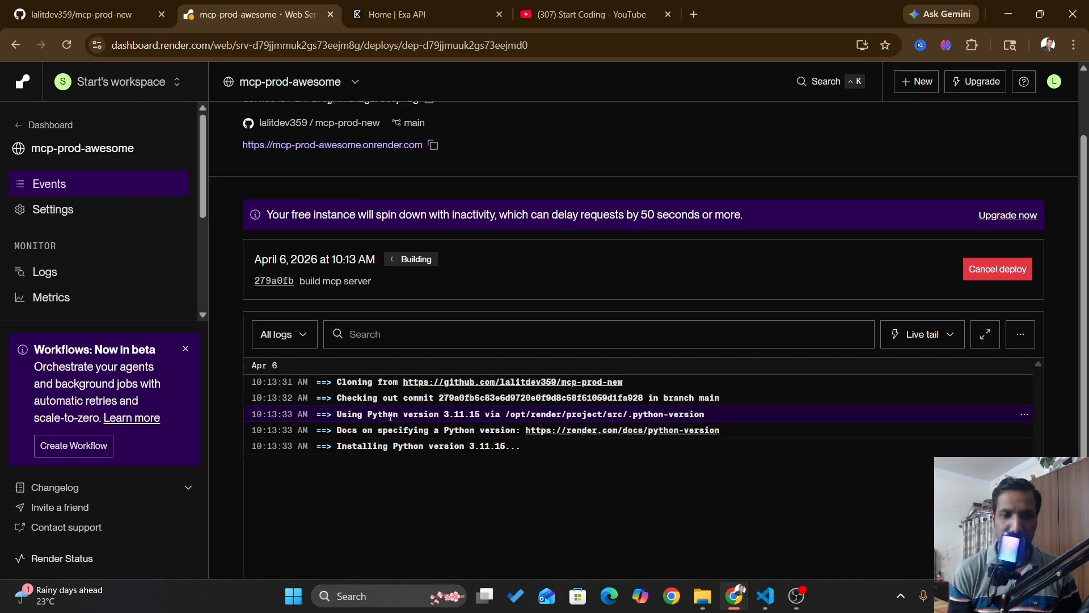
scroll(361, 292, down, 2)
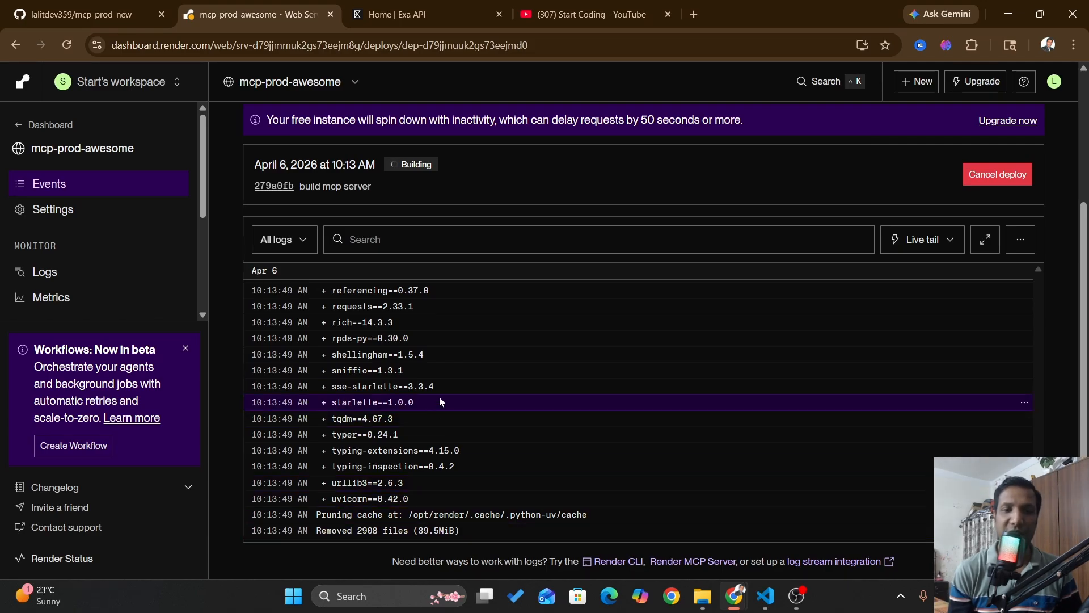
scroll(502, 432, up, 10)
scroll(501, 414, up, 1)
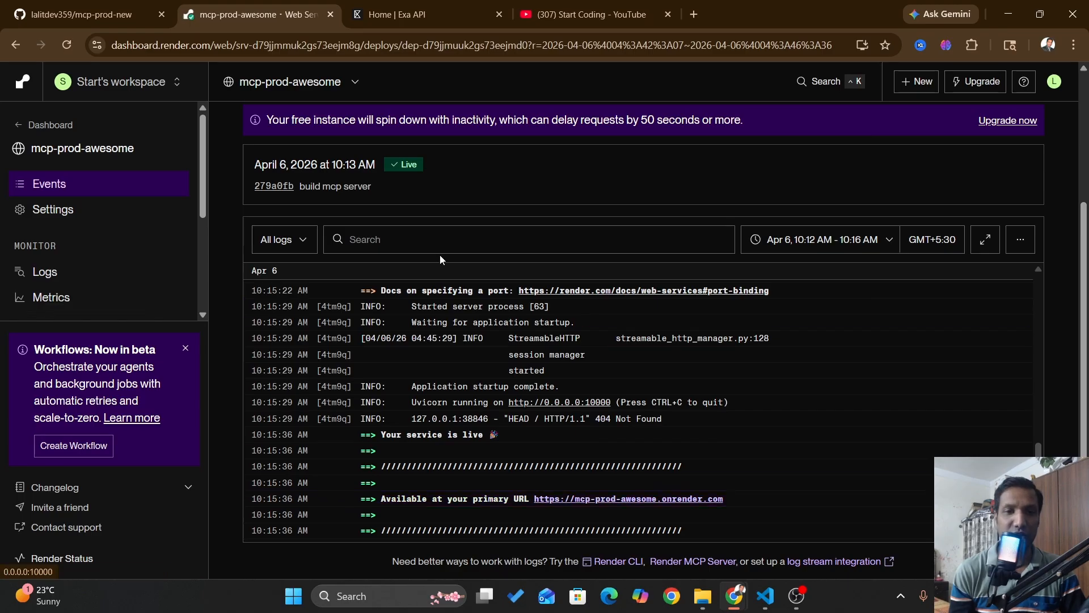
mouse_move(768, 596)
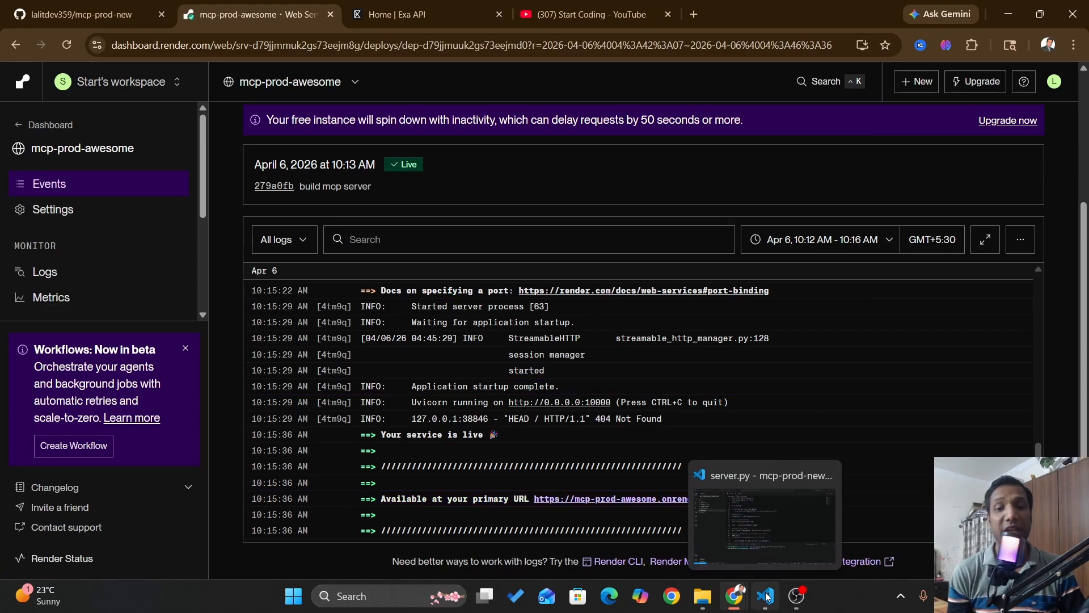
click(766, 596)
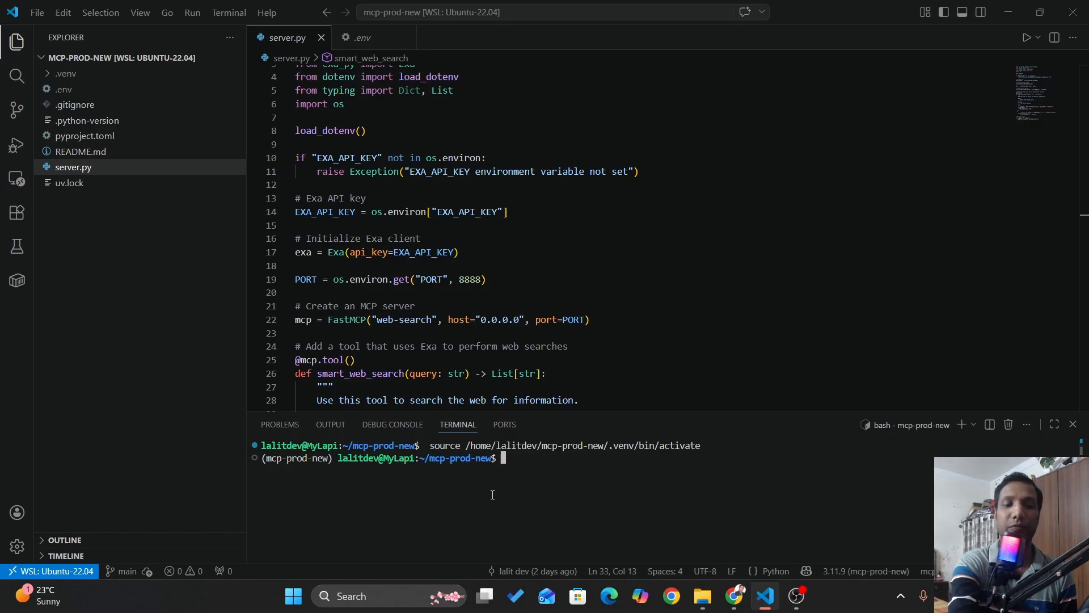
key(ctrl+r)
text(ins)
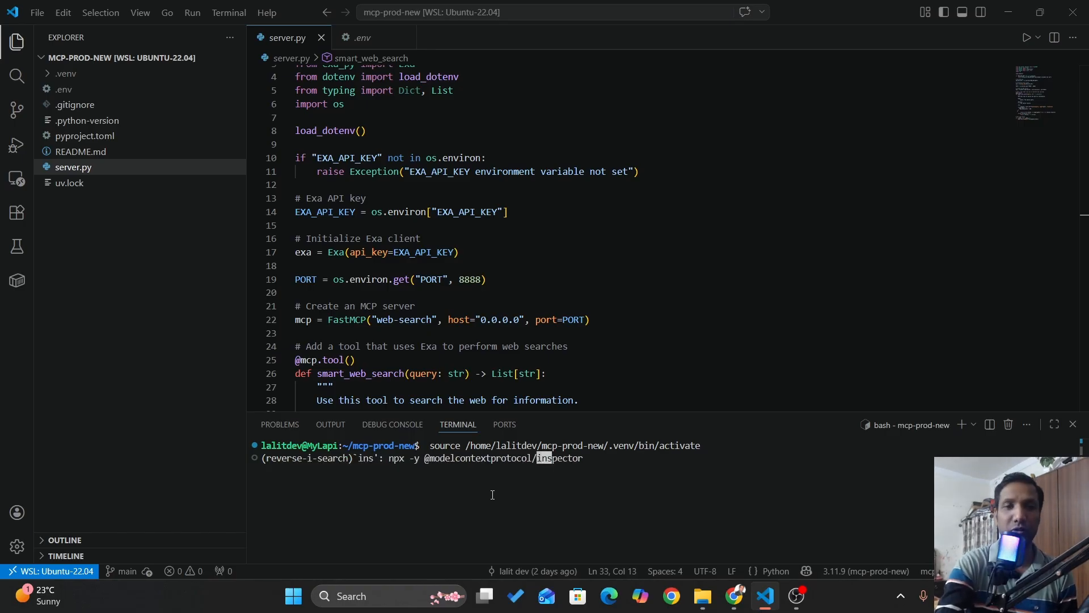
key(Return)
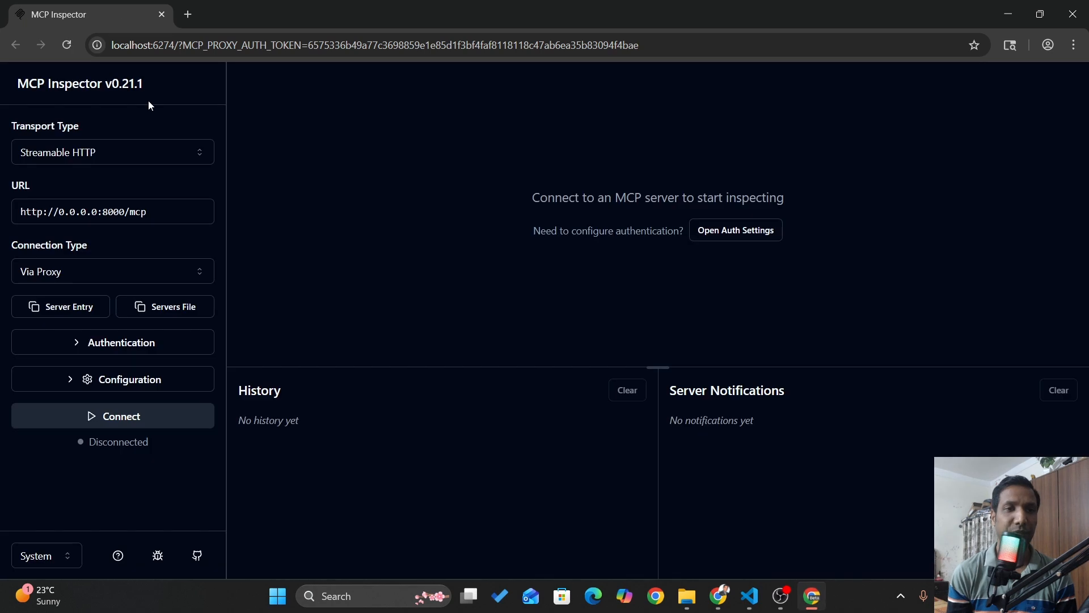
click(124, 214)
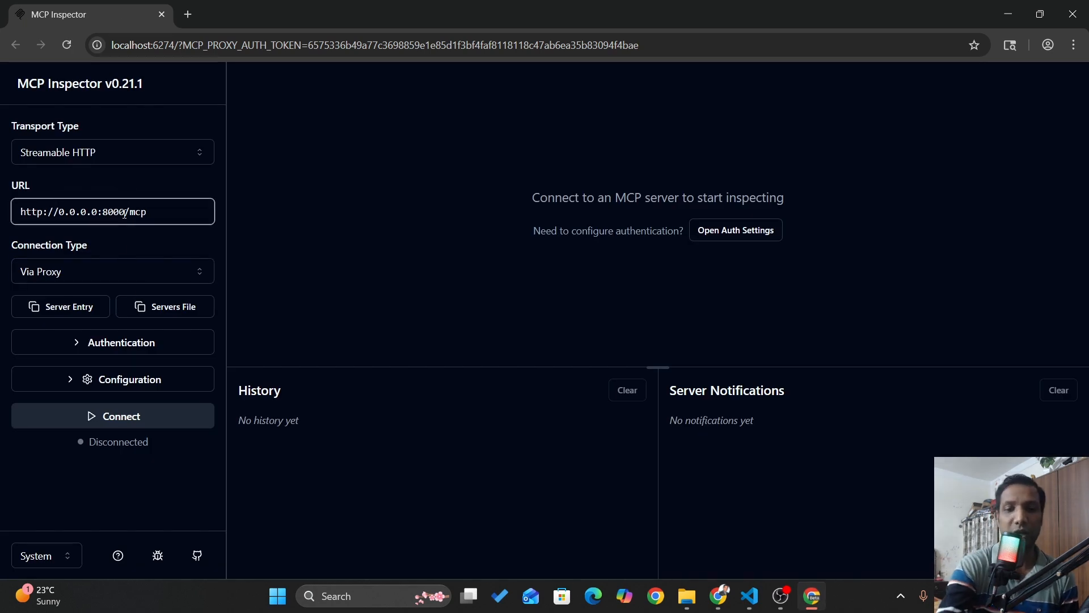
key(BackSpace)
key(BackSpace)
key(BackSpace)
key(BackSpace)
key(BackSpace)
key(BackSpace)
key(BackSpace)
key(BackSpace)
key(BackSpace)
key(BackSpace)
key(BackSpace)
key(BackSpace)
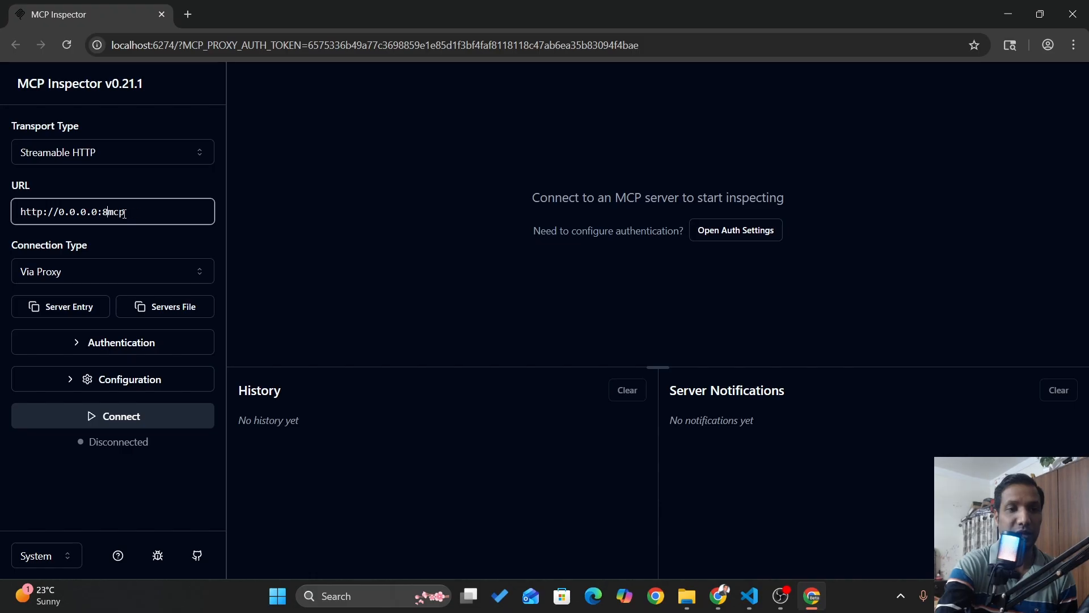
key(BackSpace)
key(BackSpace)
key(BackSpace)
key(BackSpace)
key(BackSpace)
key(BackSpace)
key(BackSpace)
key(BackSpace)
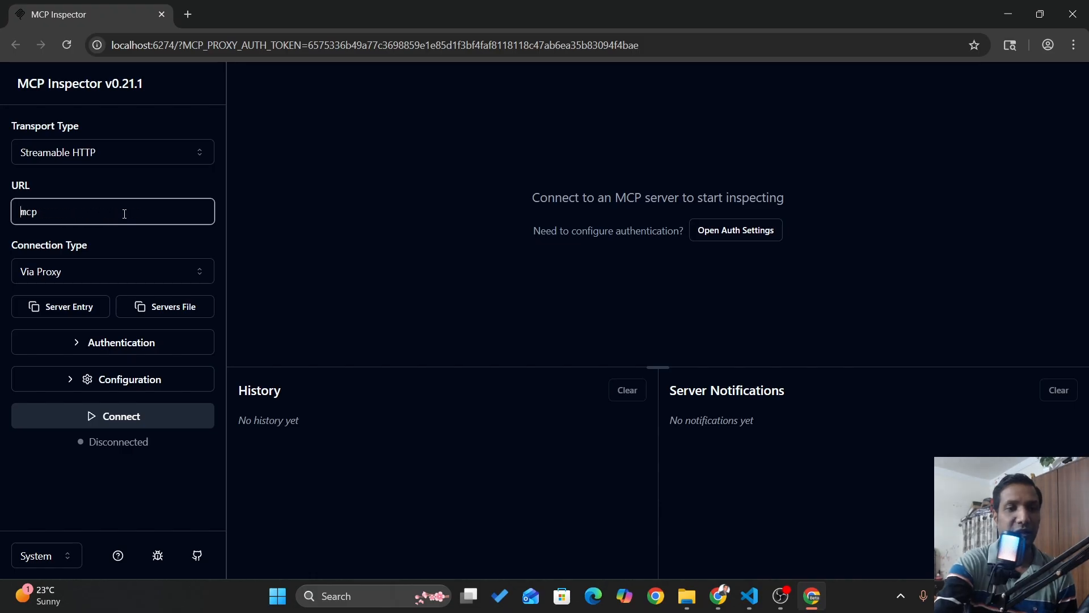
text(https://mcp-prod-awesome.onrender.com)
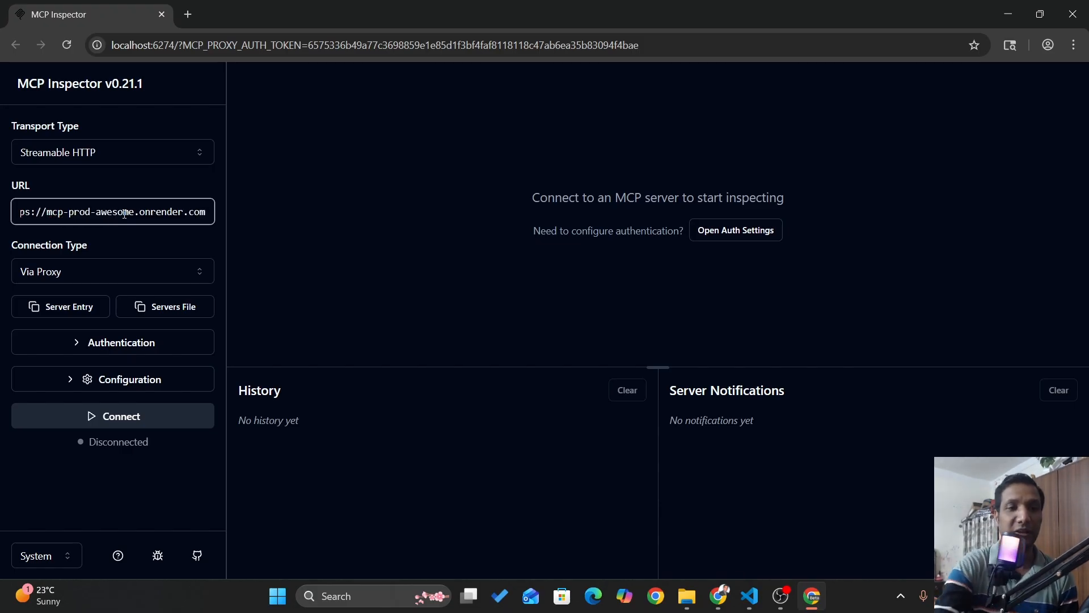
key(Right)
key(Right)
key(Right)
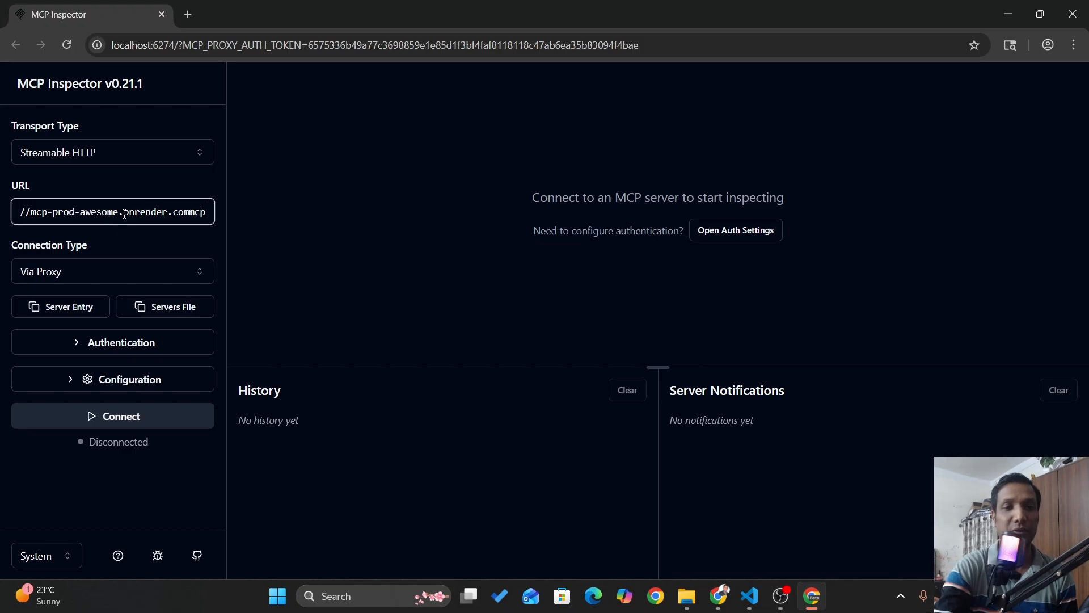
text(/)
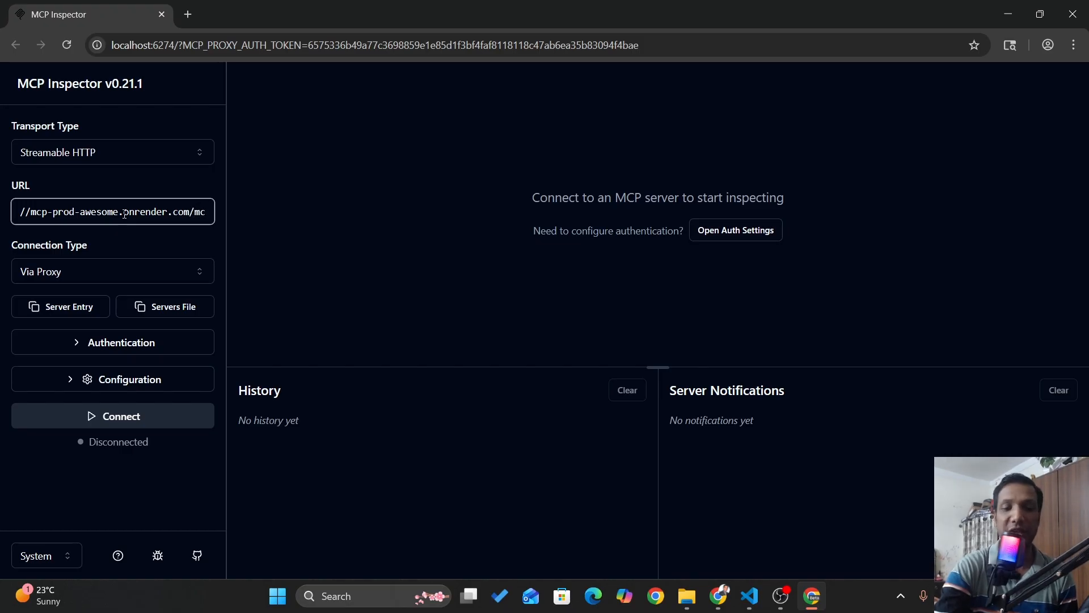
key(End)
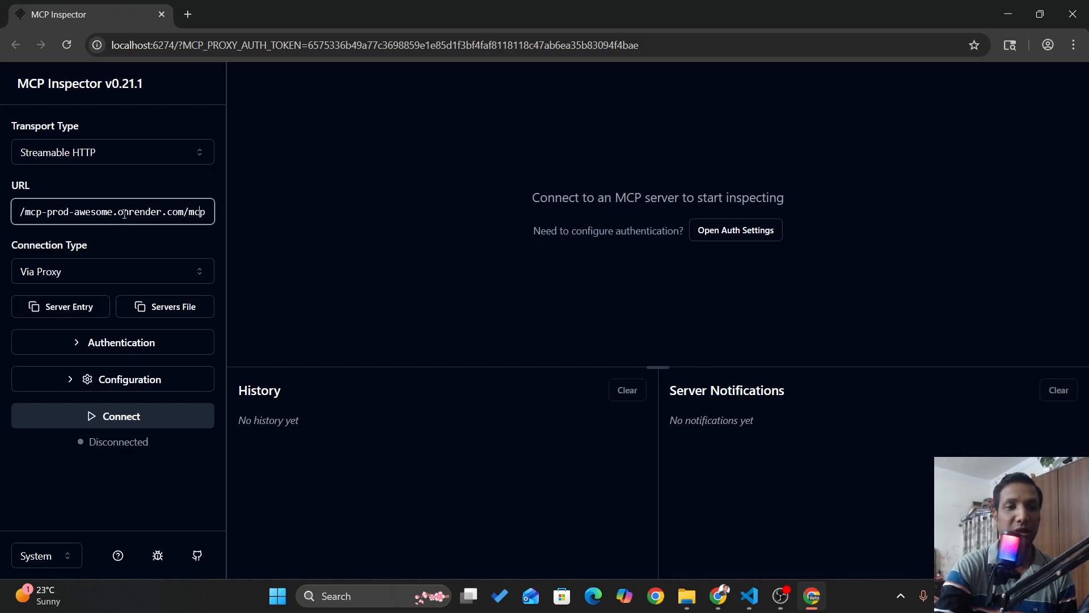
key(Home)
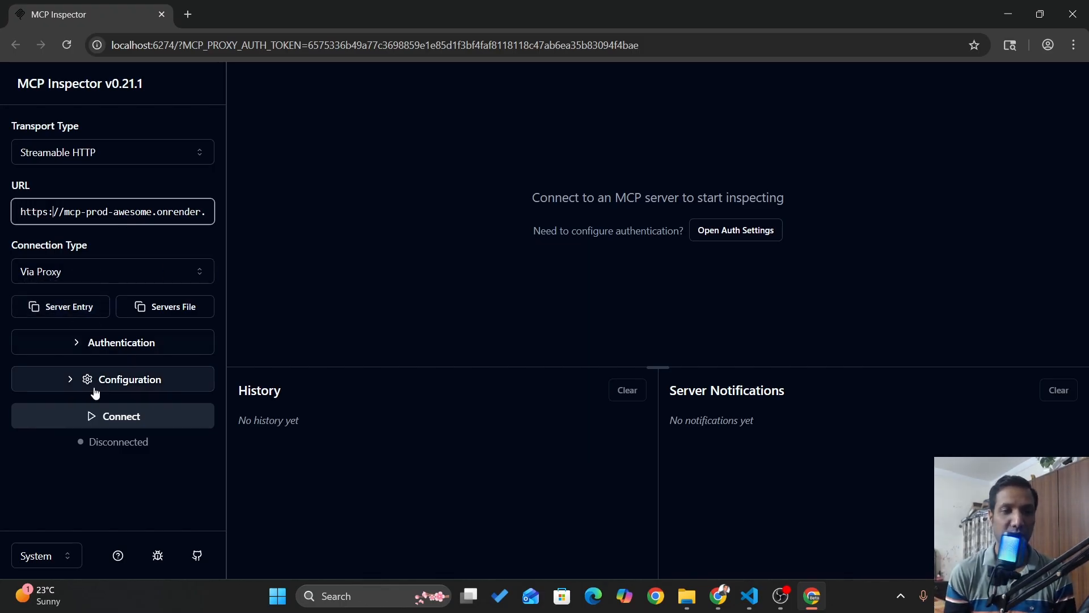
click(124, 418)
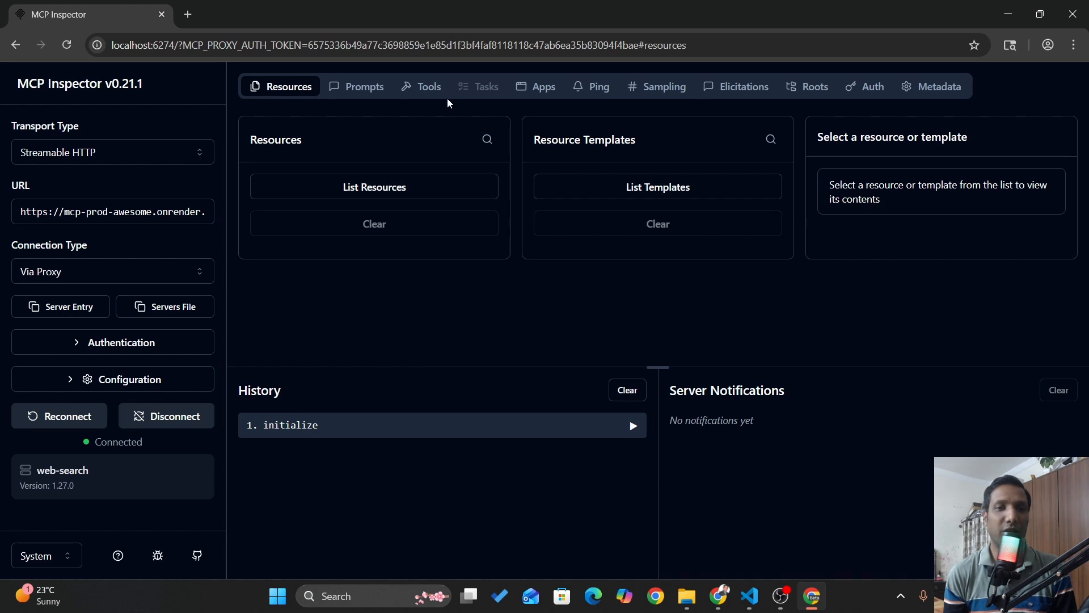
List the connected server's tools and open smart_web_search to review its description, query input and output schema.
click(429, 89)
click(436, 190)
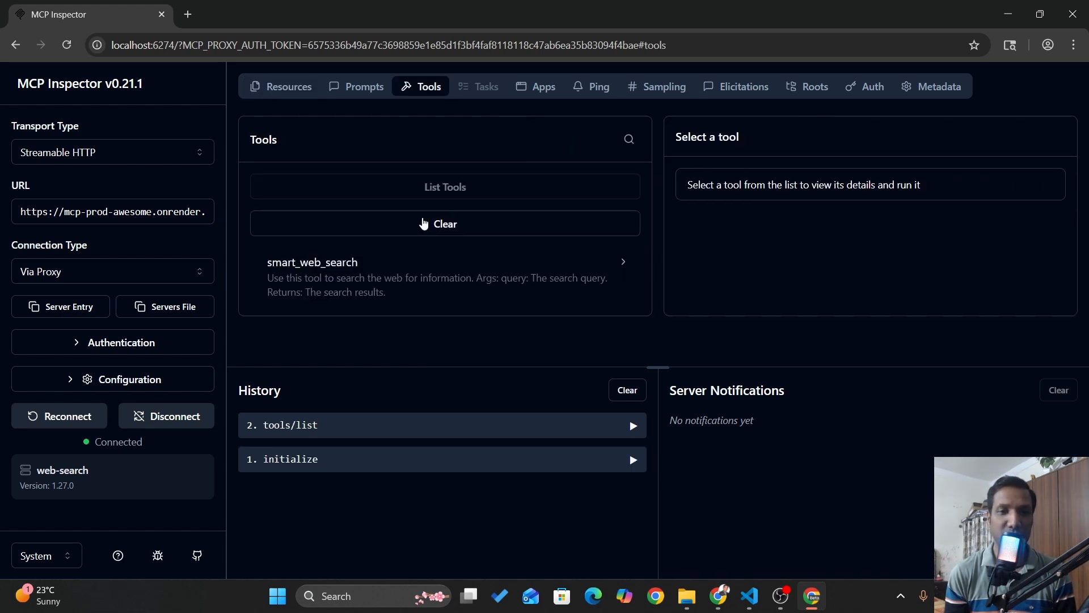
click(387, 281)
scroll(709, 272, down, 6)
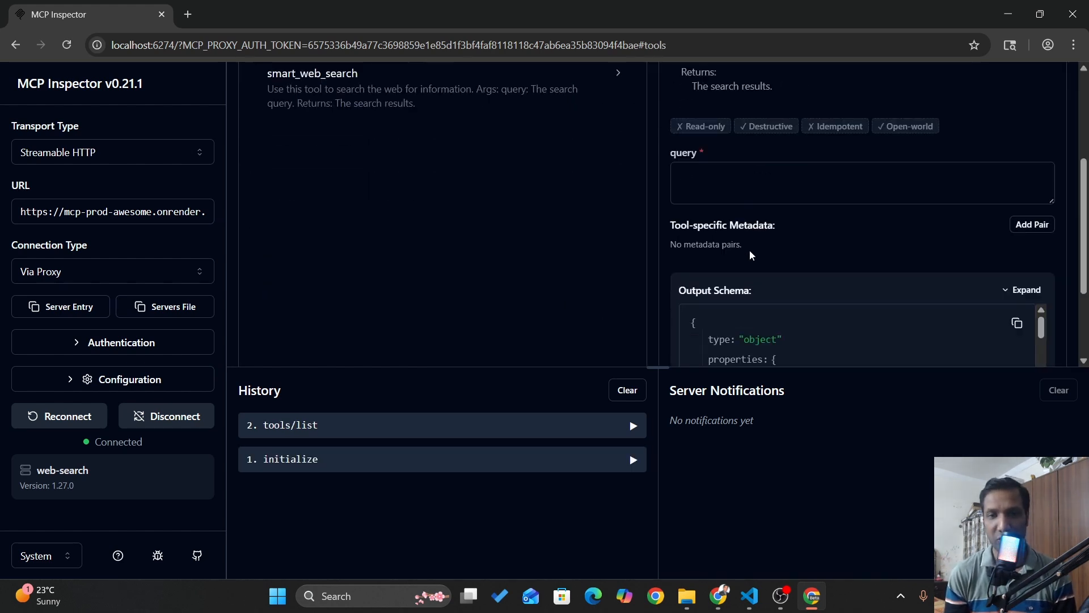
scroll(786, 271, down, 3)
scroll(794, 295, down, 1)
scroll(800, 306, up, 5)
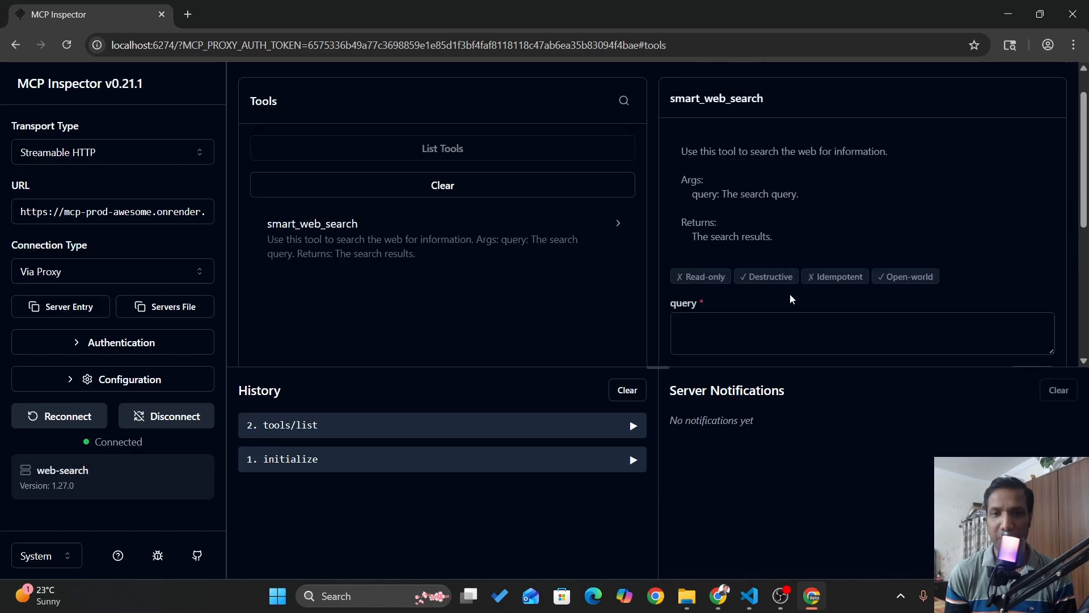
Run smart_web_search with the query "latest news on IPL" and view the returned structured content.
click(739, 336)
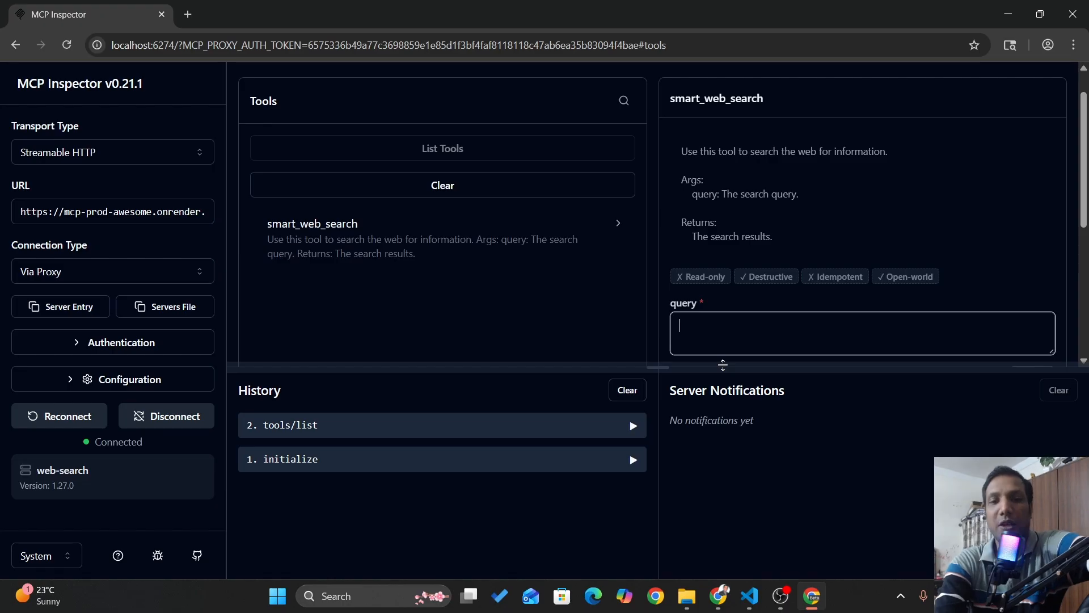
text(late)
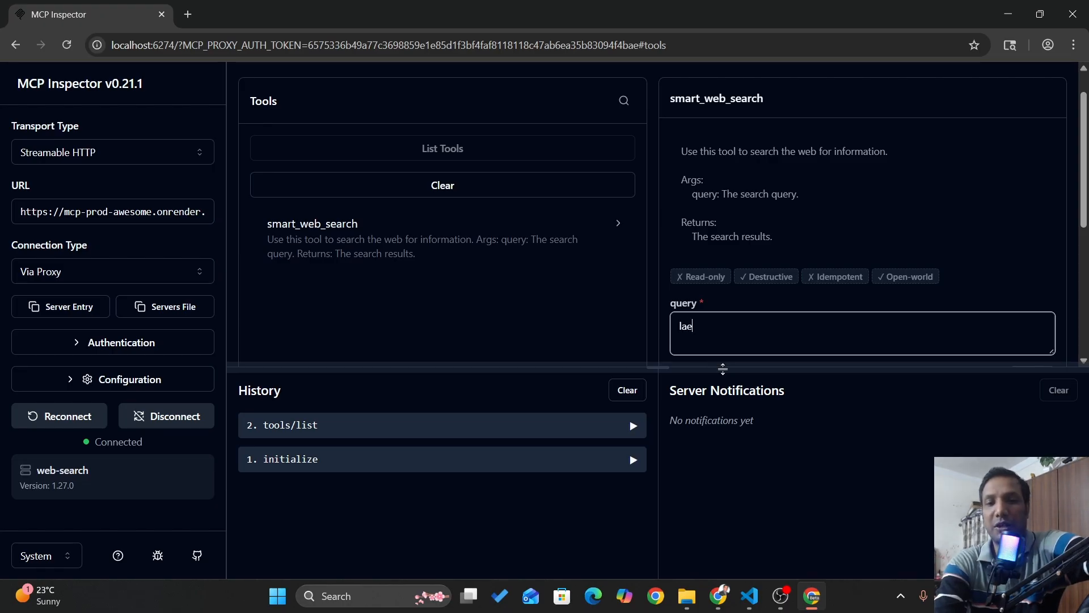
text(st news on )
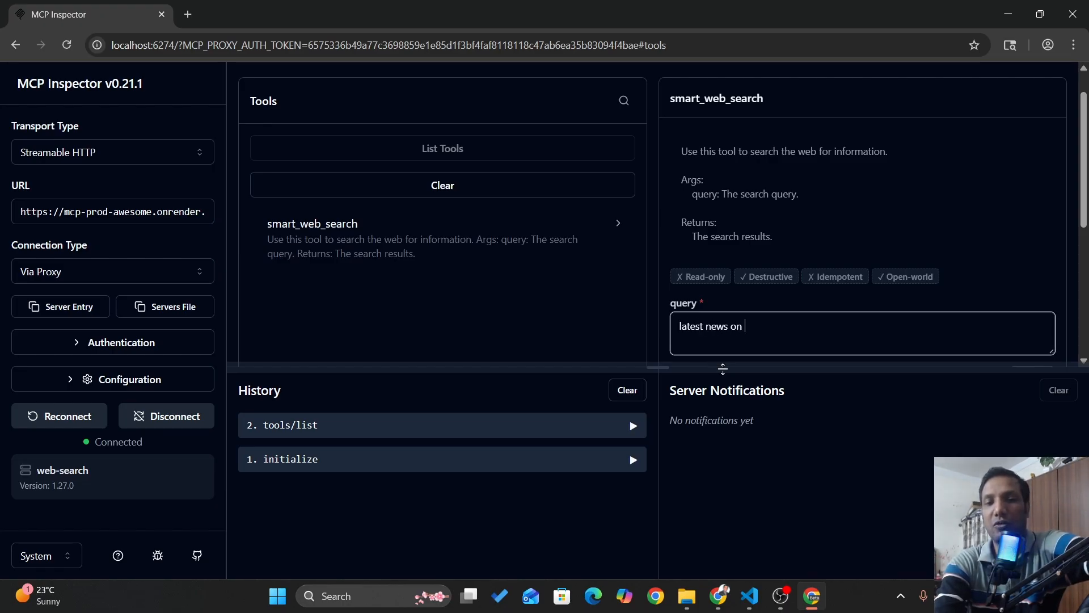
text(IPL)
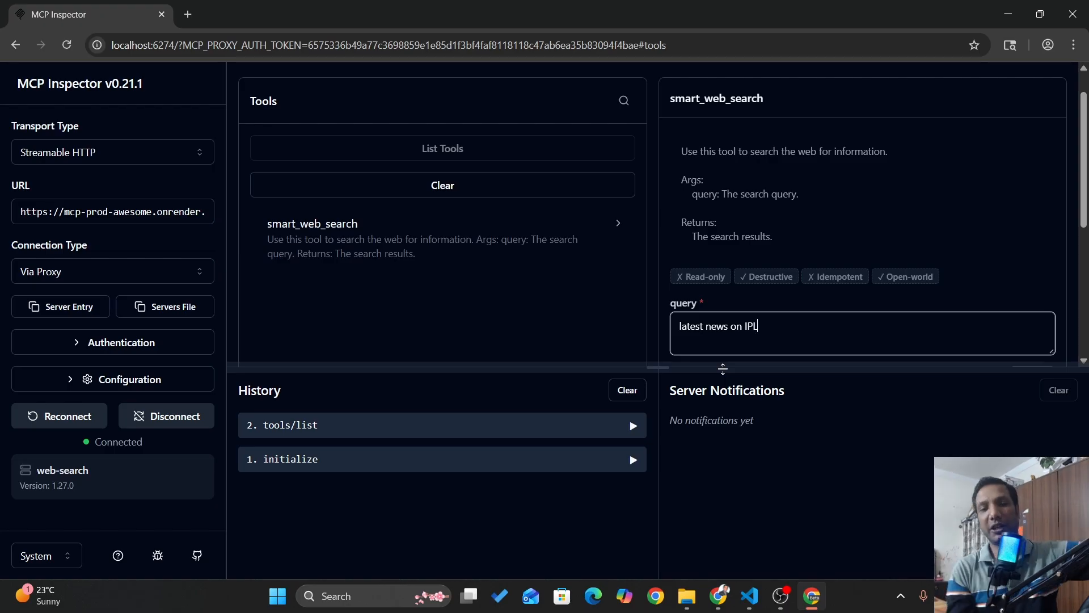
scroll(809, 318, down, 3)
scroll(808, 318, down, 2)
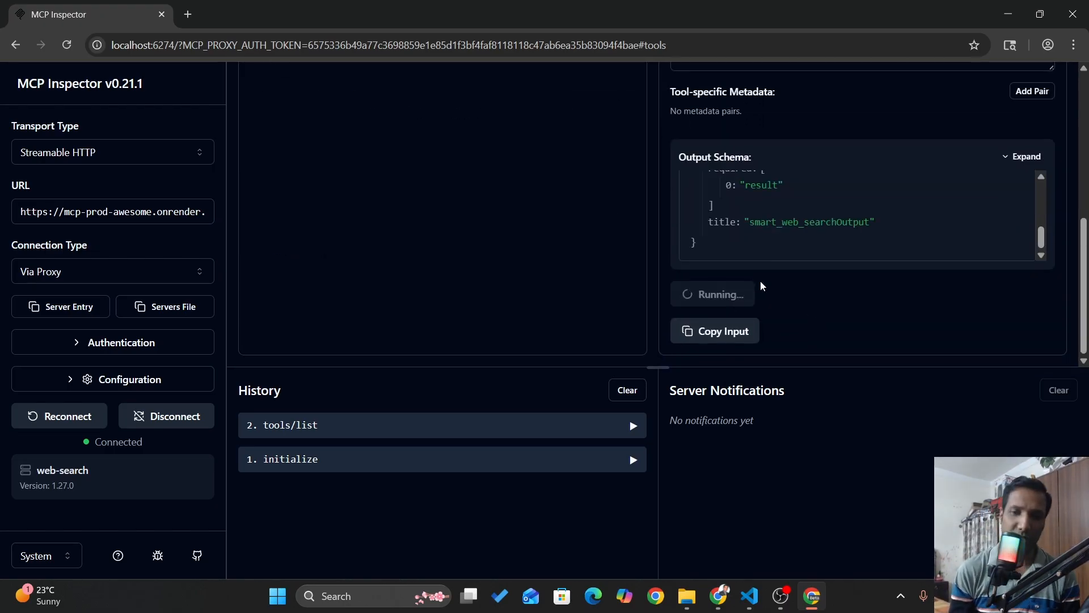
scroll(799, 274, down, 3)
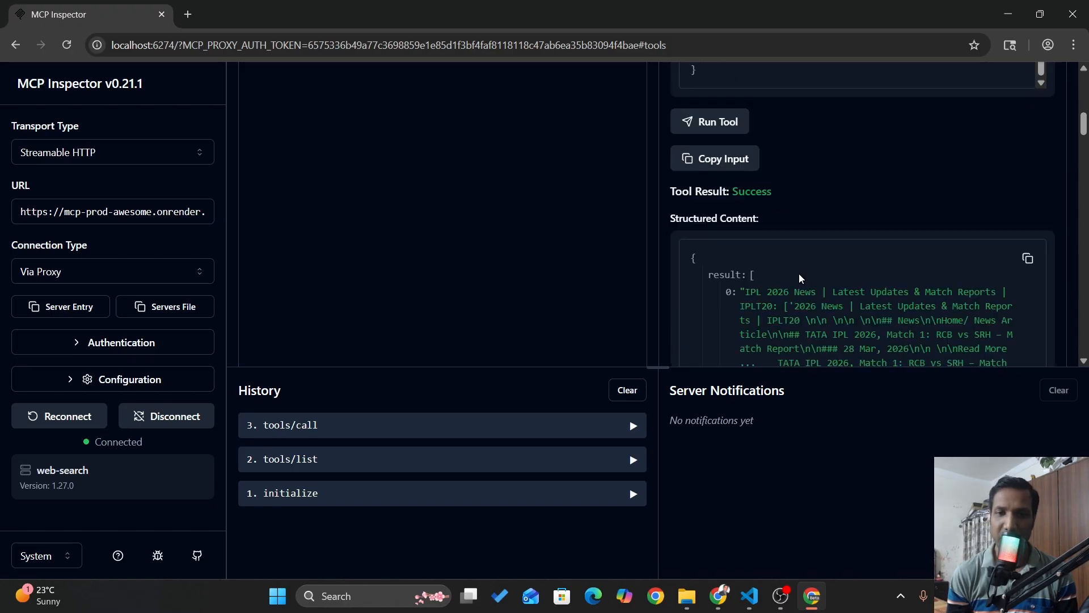
scroll(801, 274, down, 2)
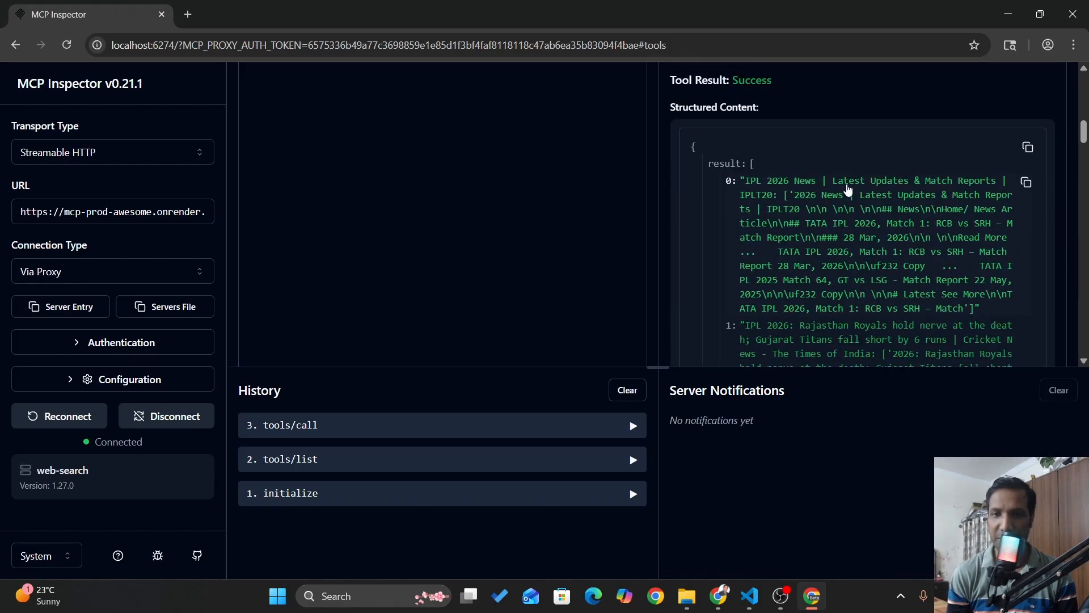
Review the structured and unstructured content returned by the smart_web_search call.
scroll(858, 228, down, 3)
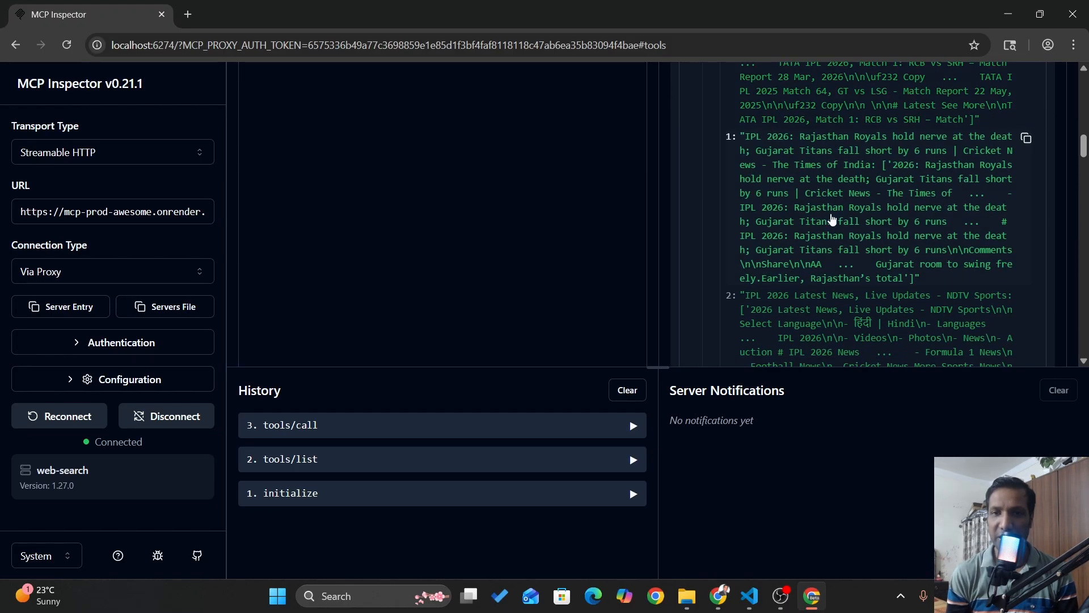
scroll(832, 219, down, 10)
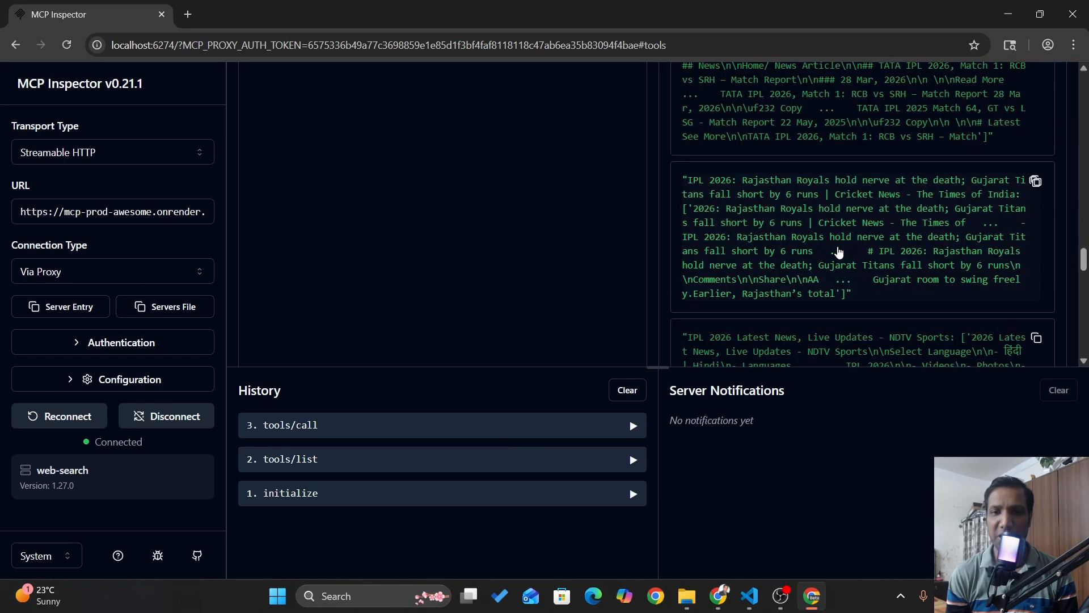
scroll(838, 252, up, 3)
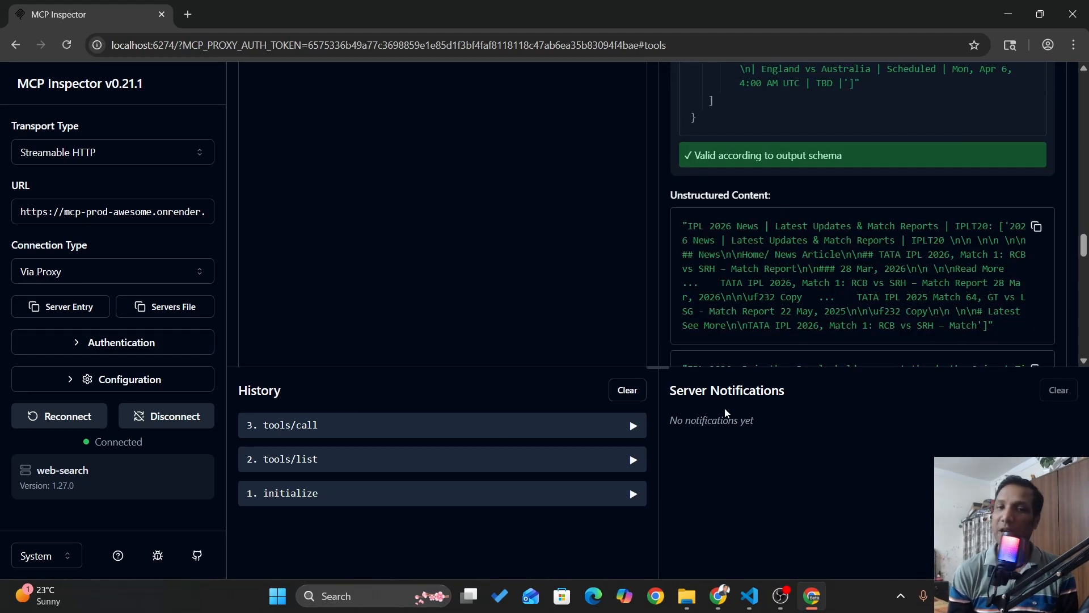
Switch to VS Code and show the AI chat panel maximized.
mouse_move(749, 601)
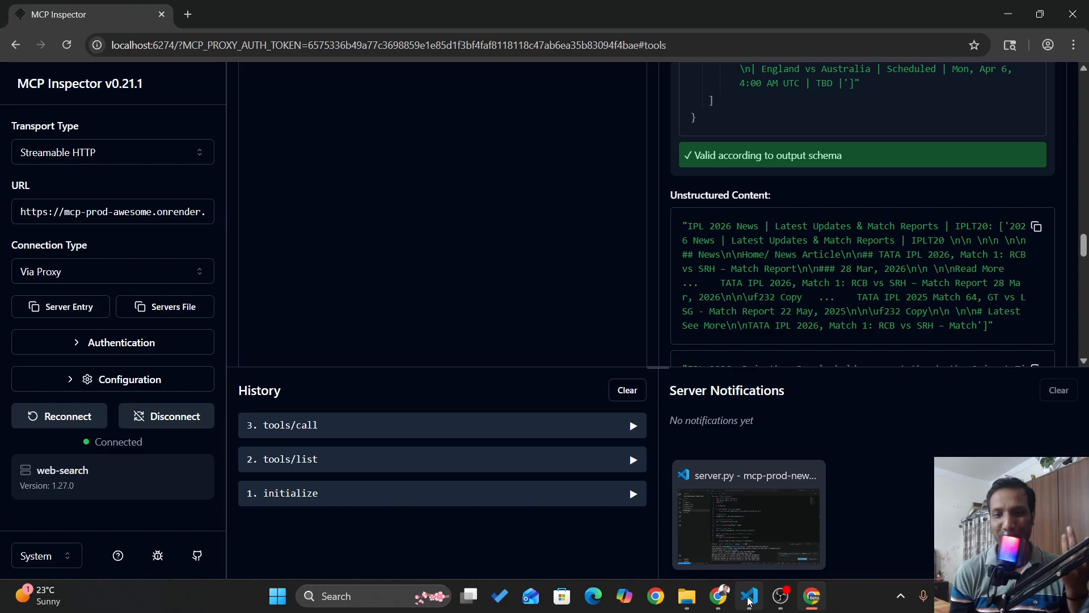
click(750, 598)
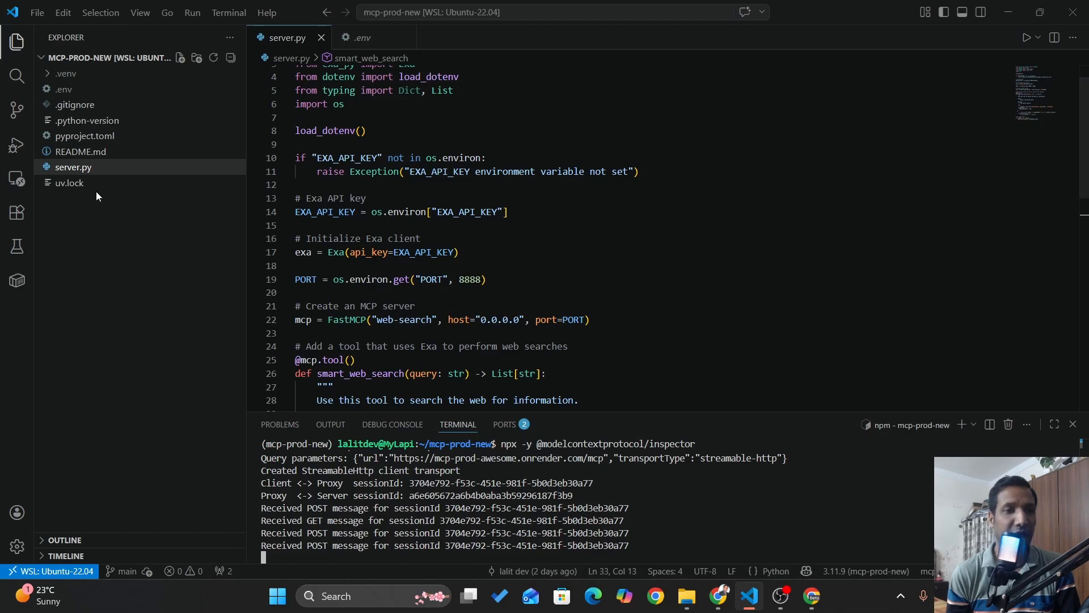
click(530, 171)
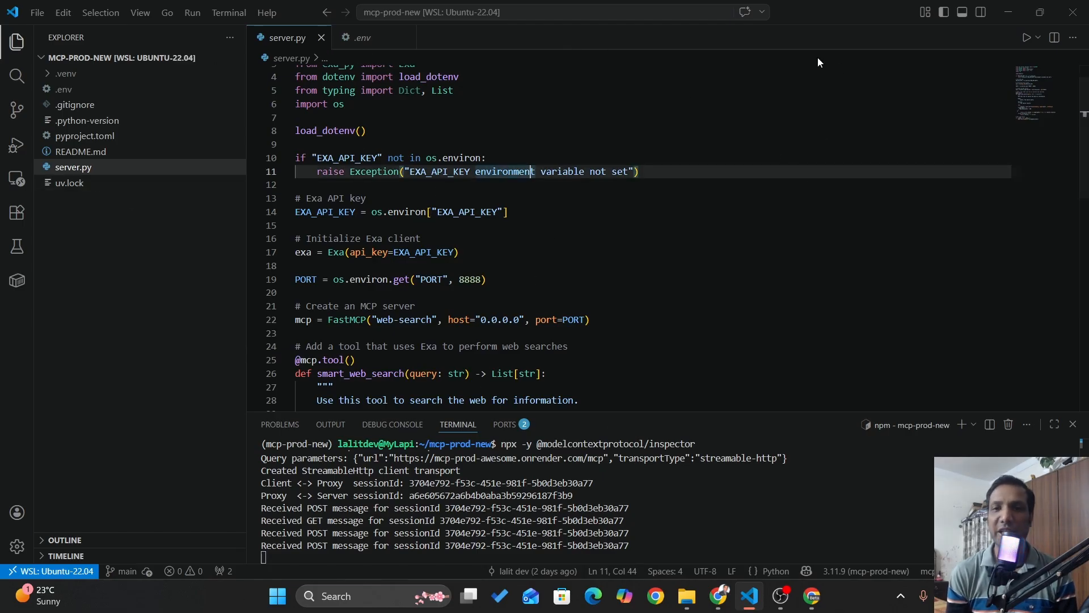
click(983, 20)
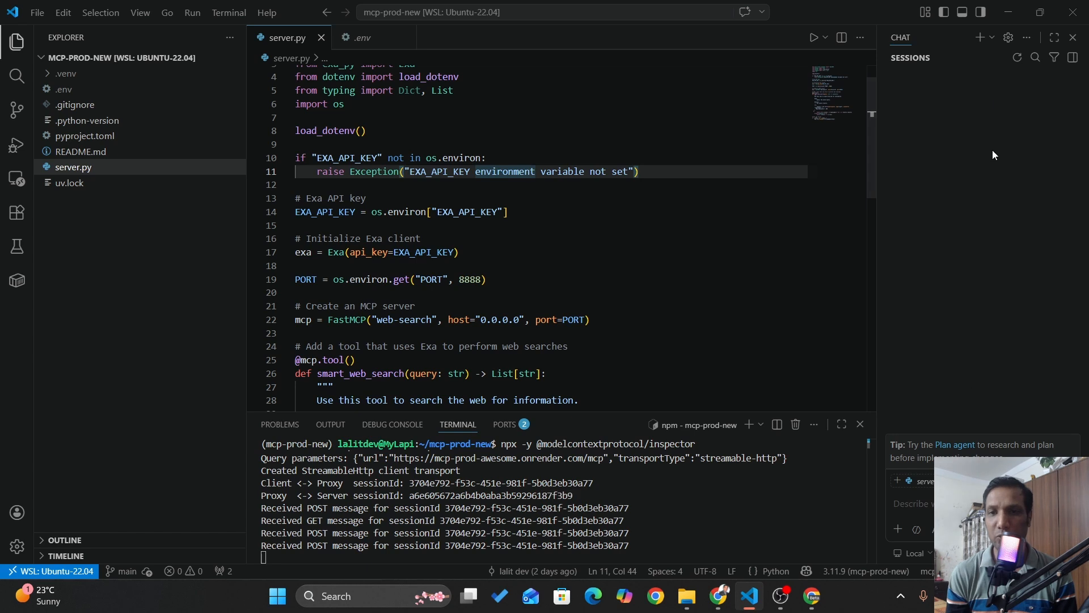
click(1055, 38)
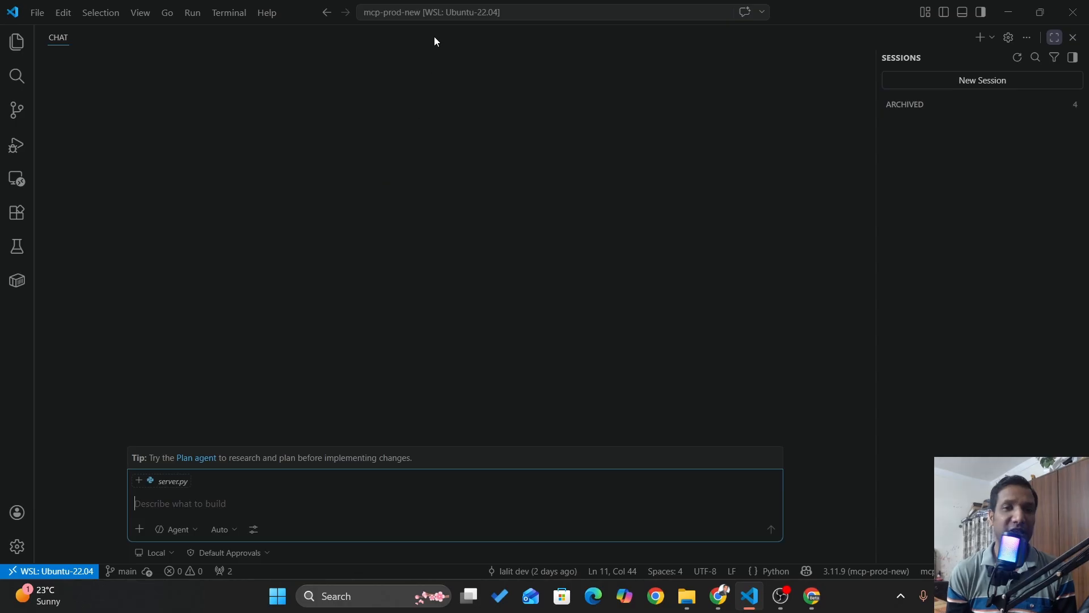
click(441, 12)
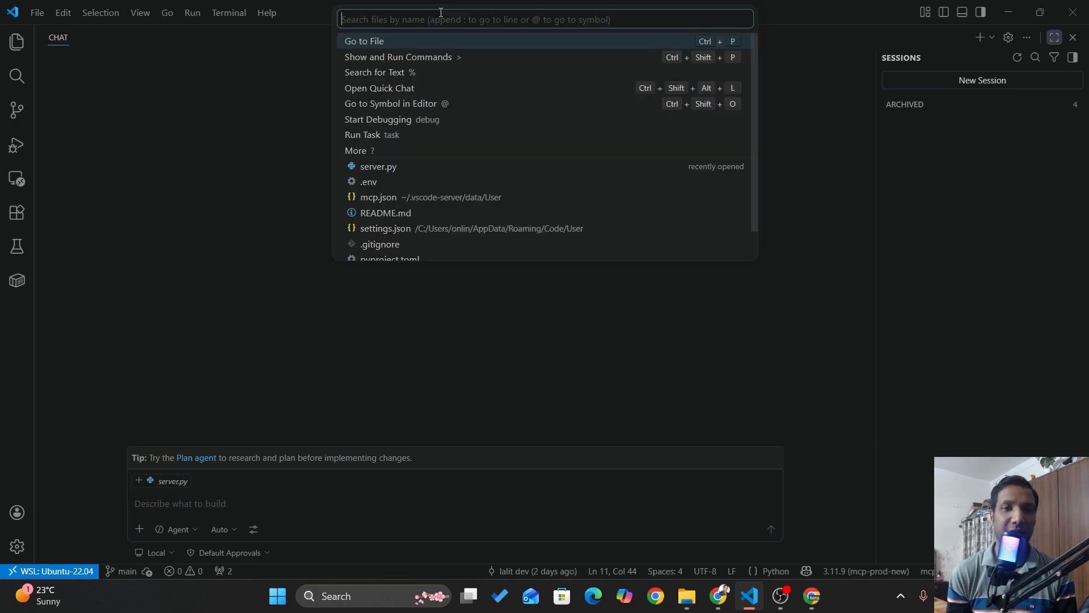
click(394, 197)
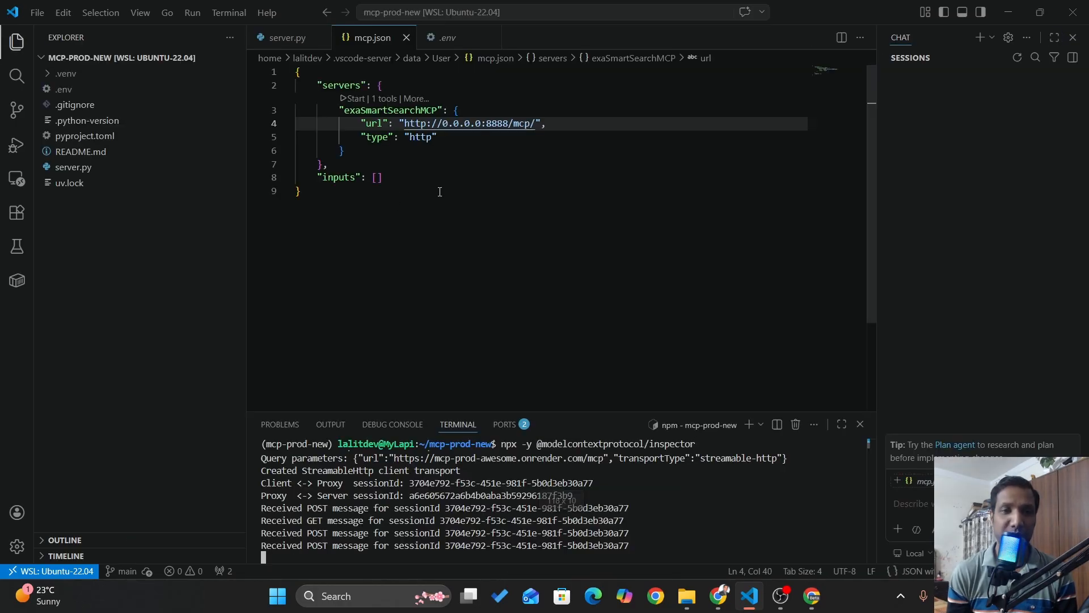
click(423, 123)
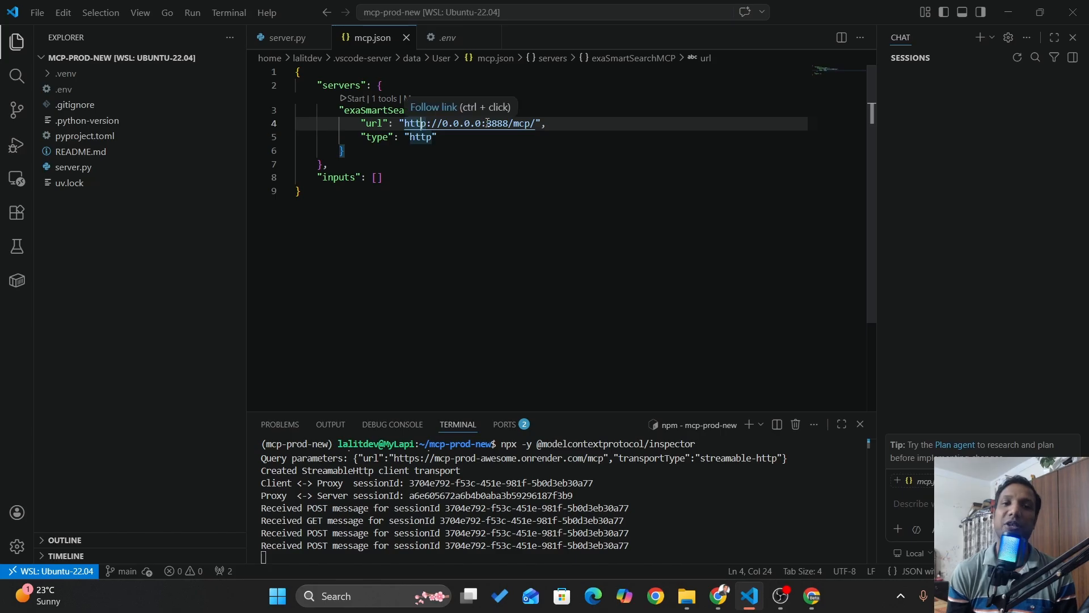
click(510, 124)
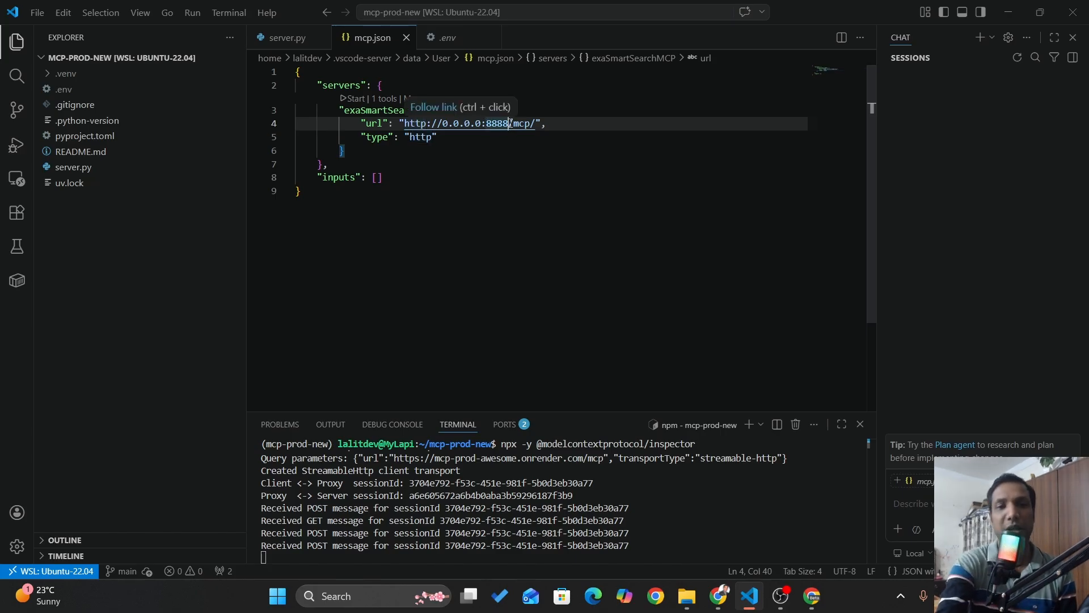
key(BackSpace)
key(BackSpace)
key(BackSpace)
key(BackSpace)
key(BackSpace)
key(BackSpace)
key(BackSpace)
key(BackSpace)
key(BackSpace)
key(BackSpace)
key(BackSpace)
key(BackSpace)
key(BackSpace)
key(BackSpace)
key(BackSpace)
key(BackSpace)
key(BackSpace)
key(BackSpace)
key(BackSpace)
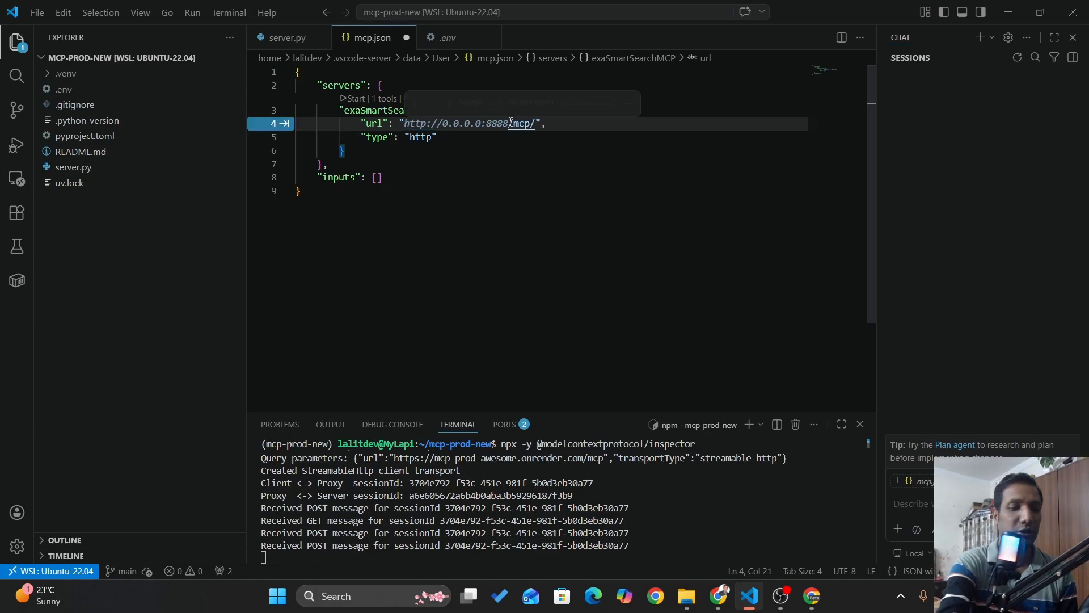
text(https://mcp-prod-awesome.onrender.com)
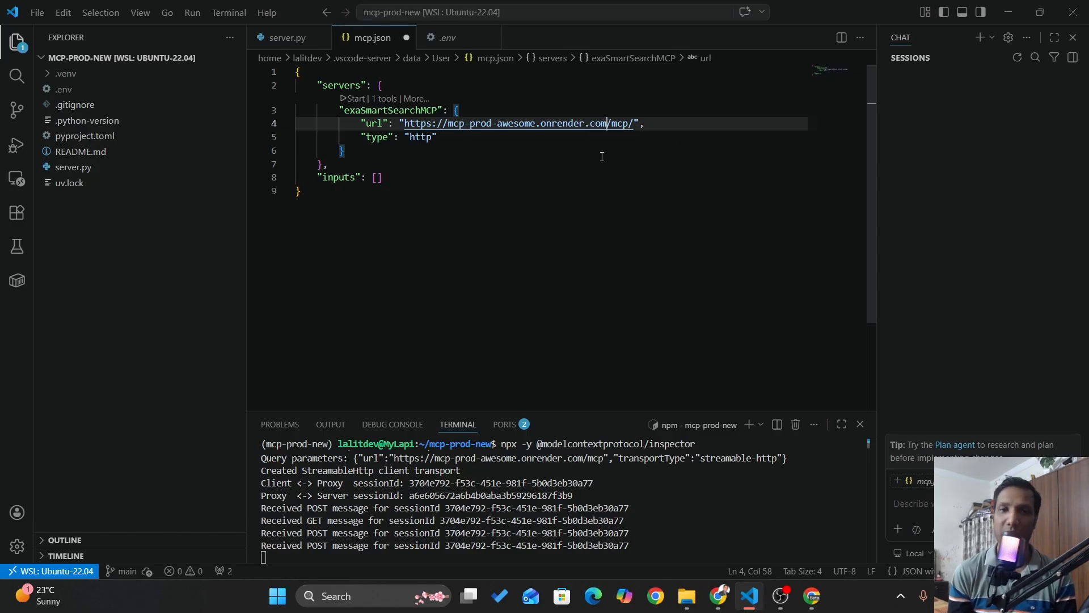
Set the exaSmartSearchMCP type to https, save mcp.json, and start the server.
click(434, 137)
text(s)
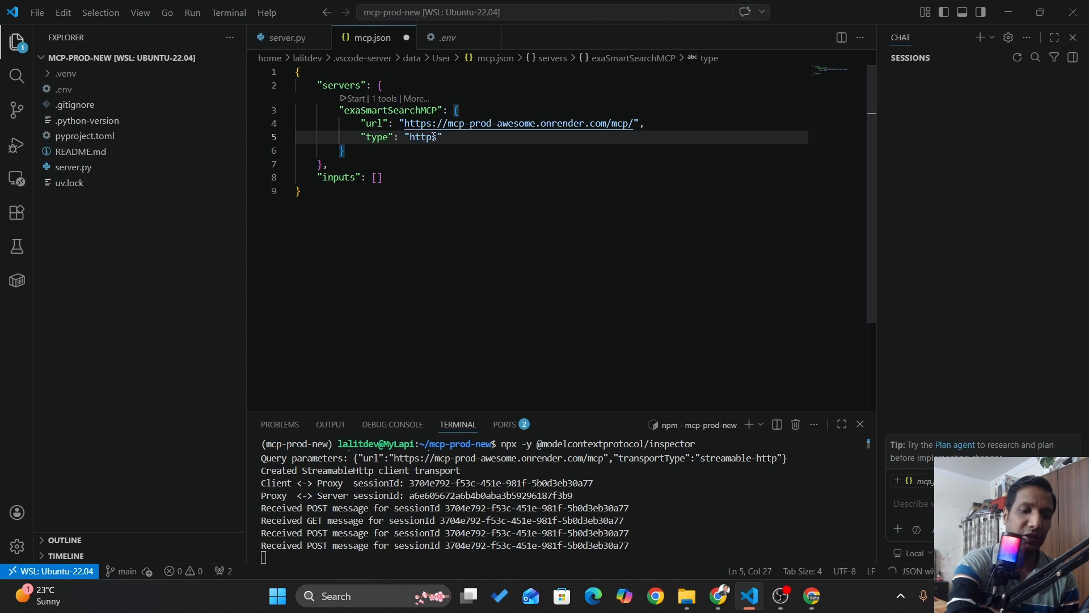
key(ctrl+s)
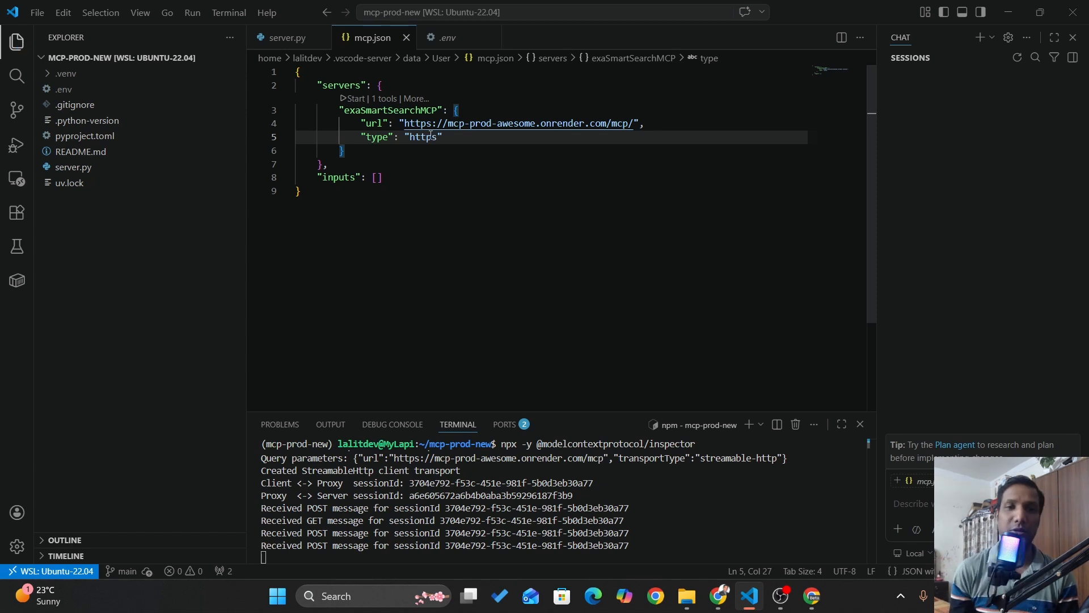
click(348, 100)
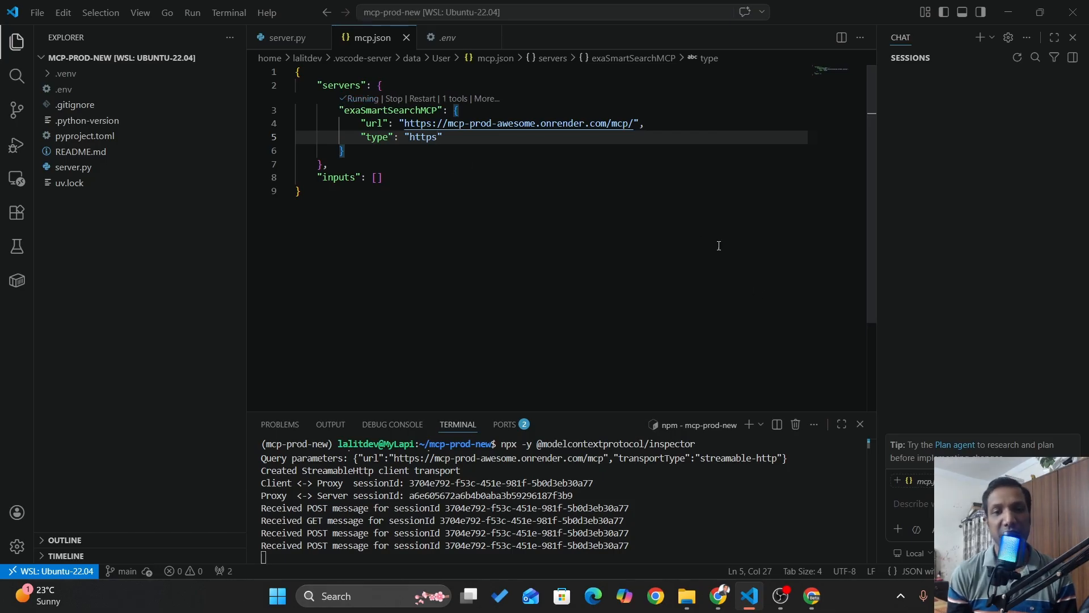
Ask the chat agent for "highlights on latest IPL match".
click(930, 510)
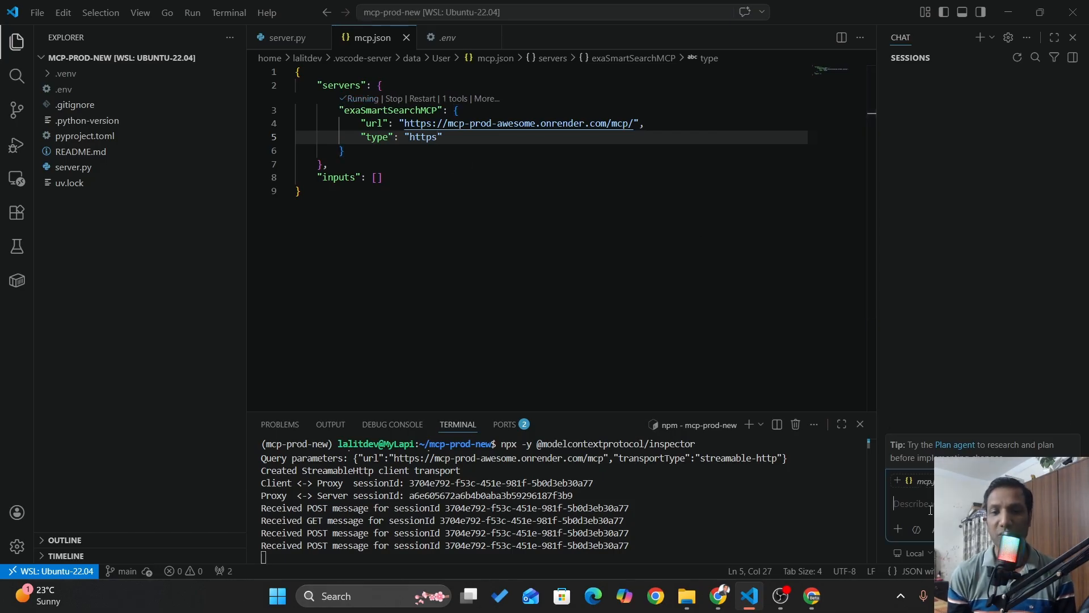
text(highlights on latest IPL match)
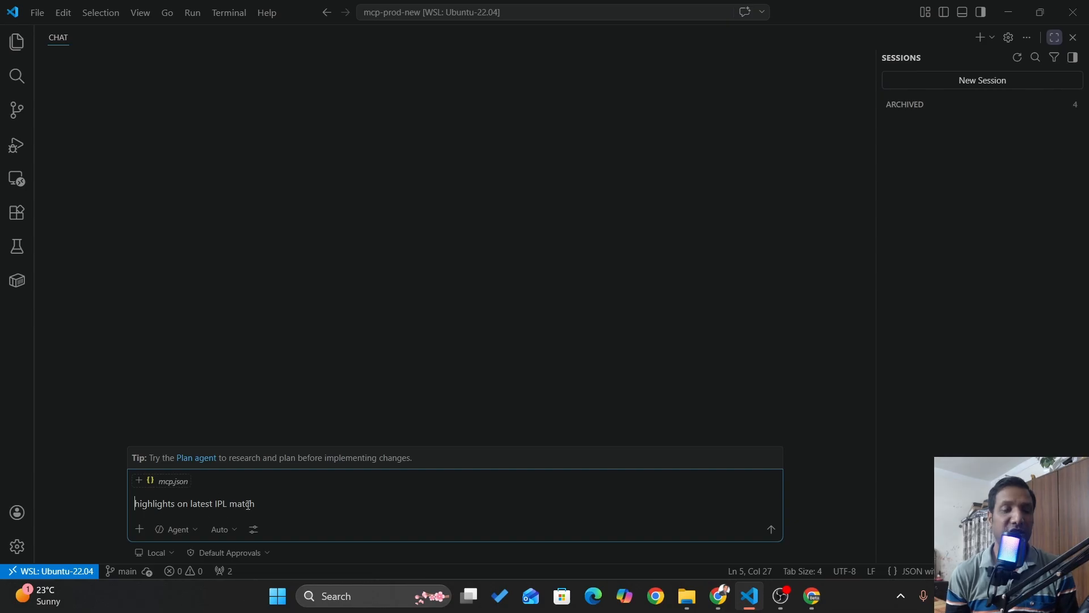
click(771, 530)
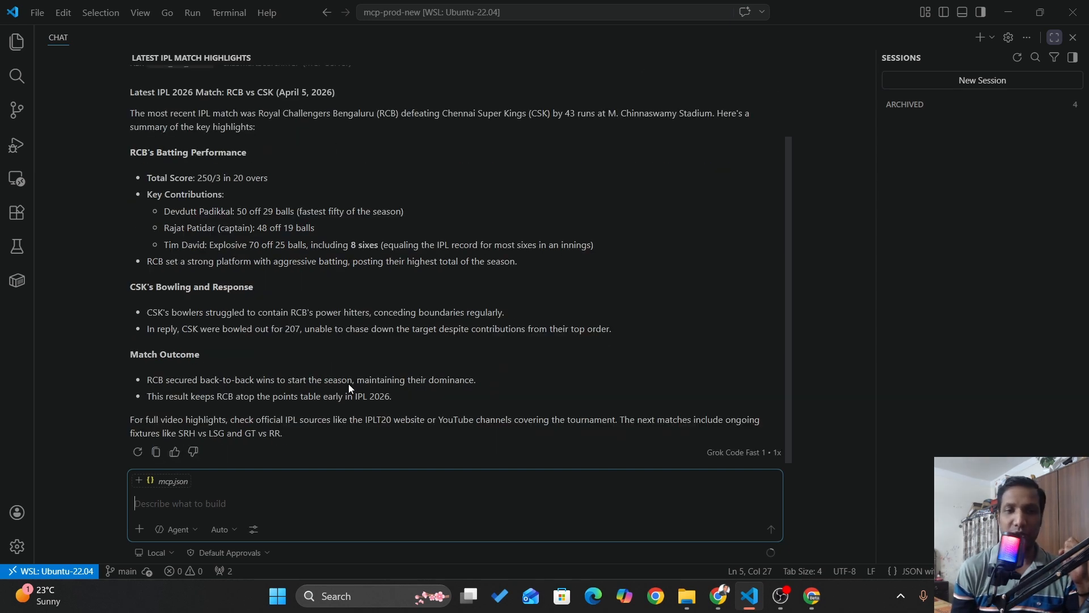
Review the agent's answer and inspect the input and output of its smart_web_search call.
scroll(375, 400, up, 3)
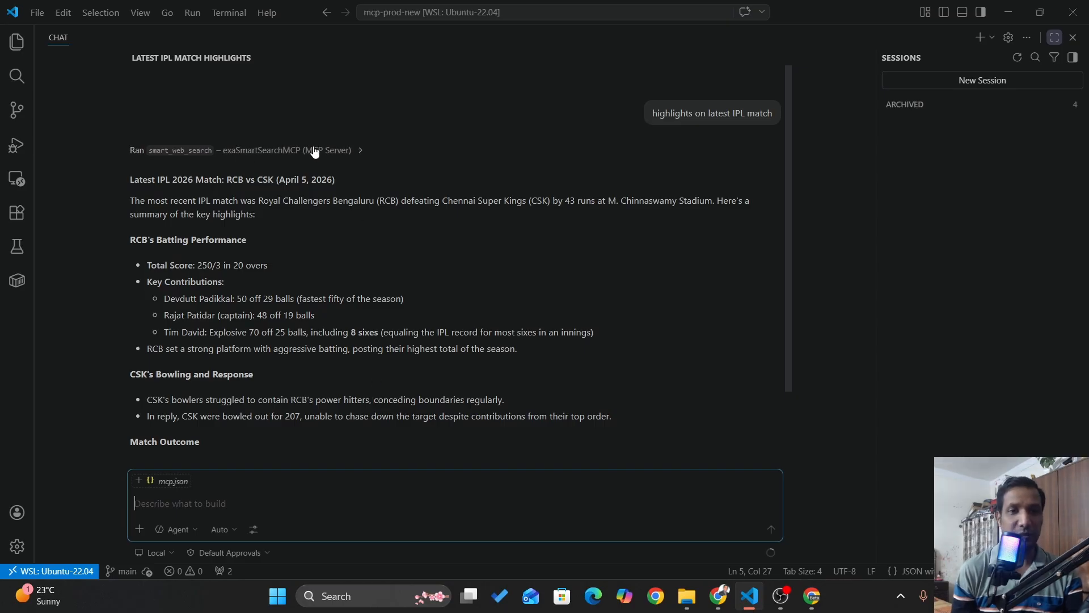
click(350, 152)
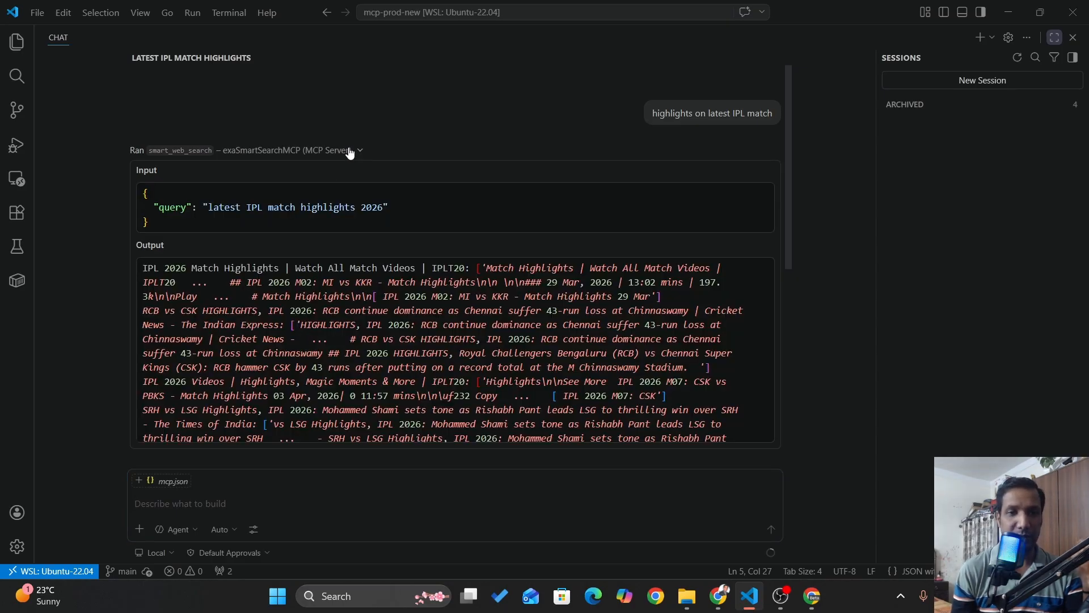
scroll(373, 332, down, 10)
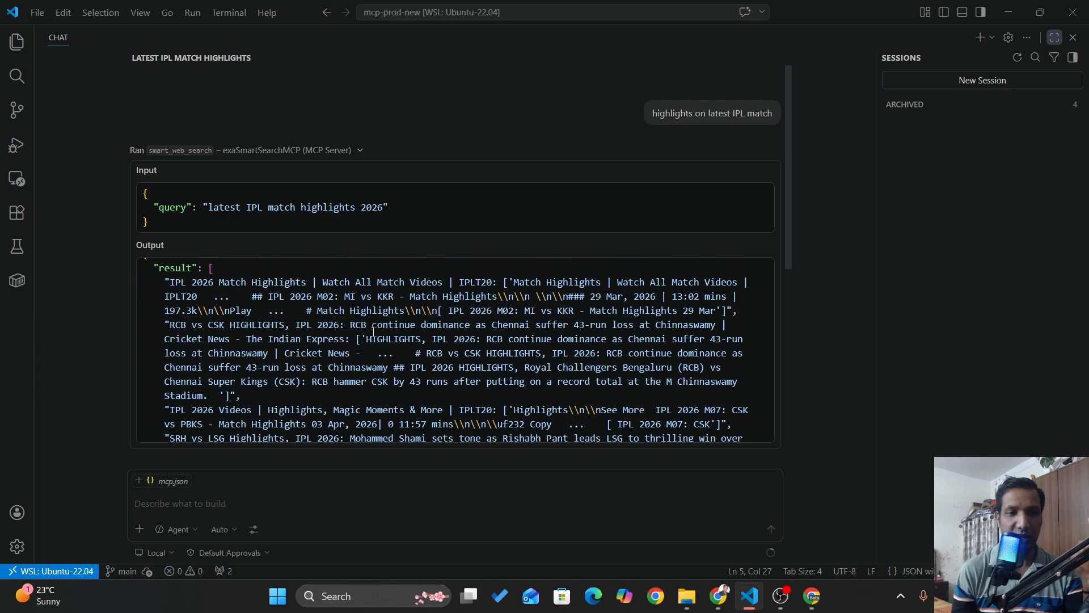
scroll(373, 333, down, 10)
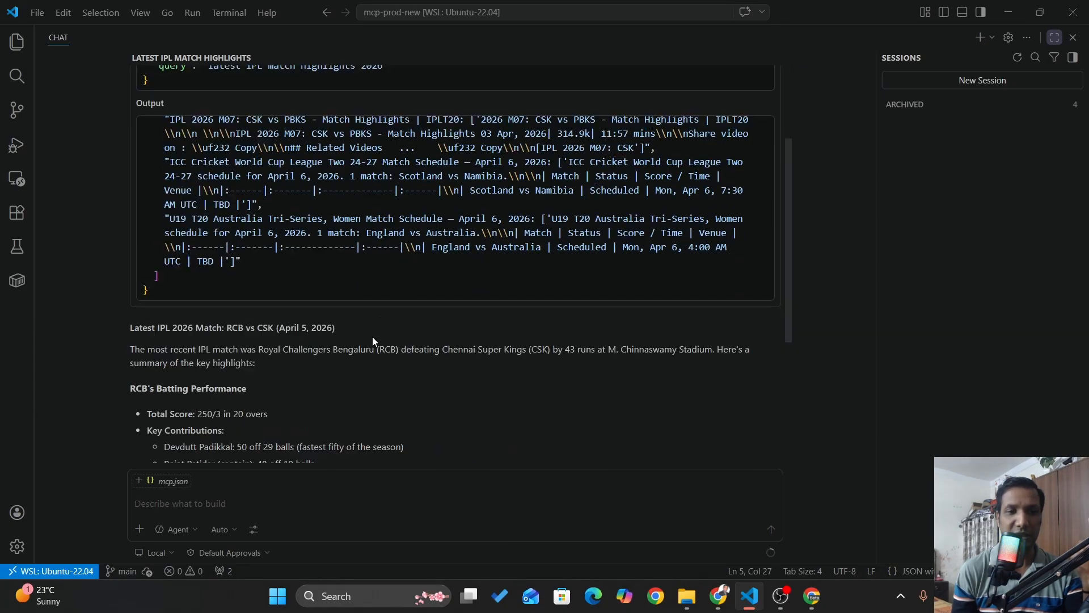
scroll(373, 336, up, 10)
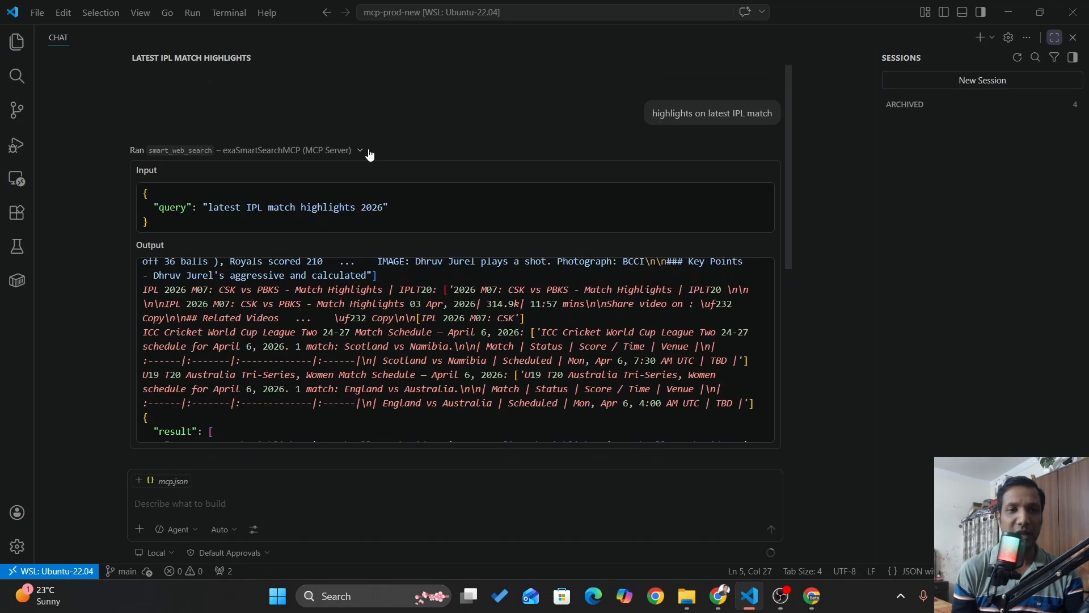
click(363, 151)
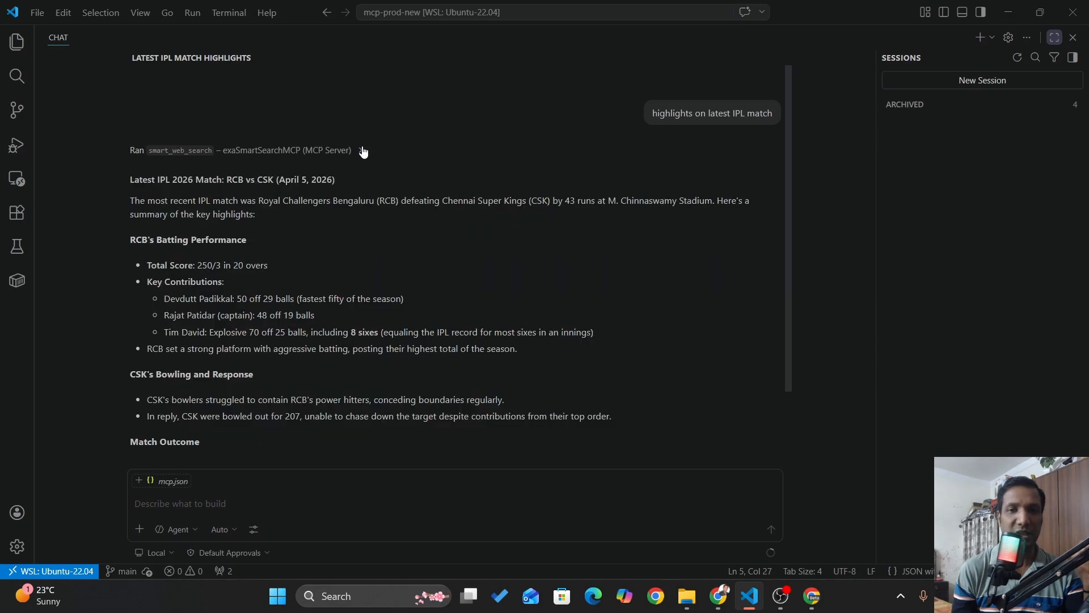
Switch to the Render dashboard in Chrome and view the mcp-prod-awesome service's event list.
mouse_move(718, 593)
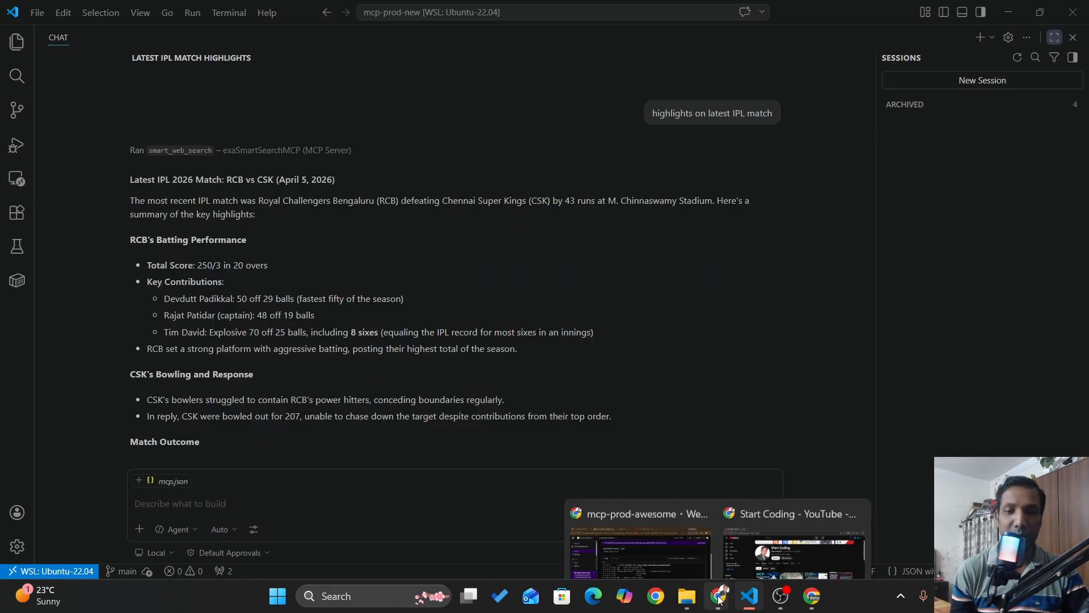
click(652, 530)
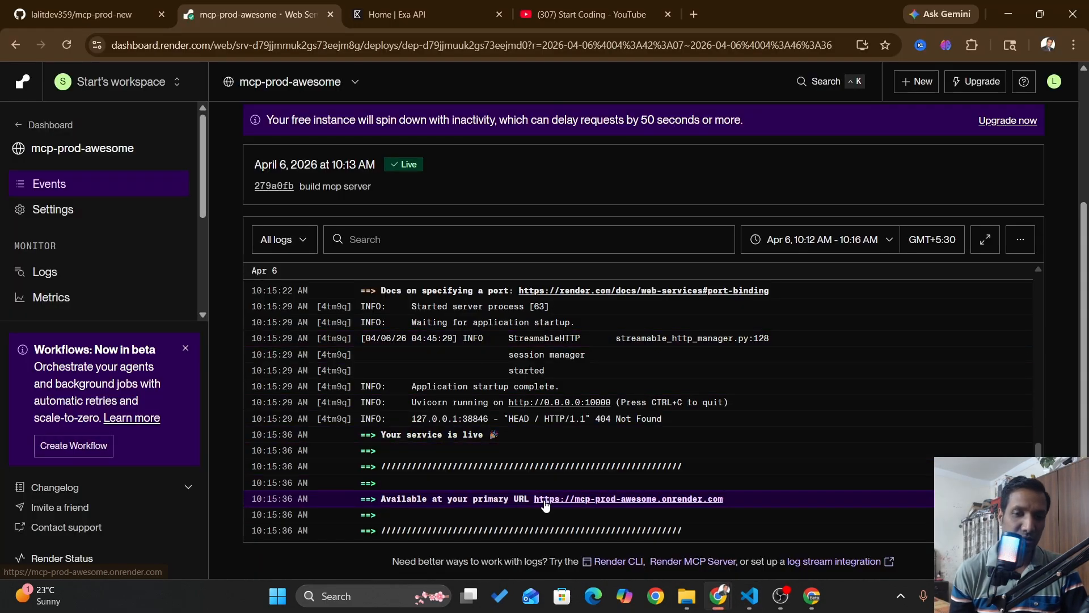
scroll(570, 451, up, 5)
scroll(547, 399, up, 5)
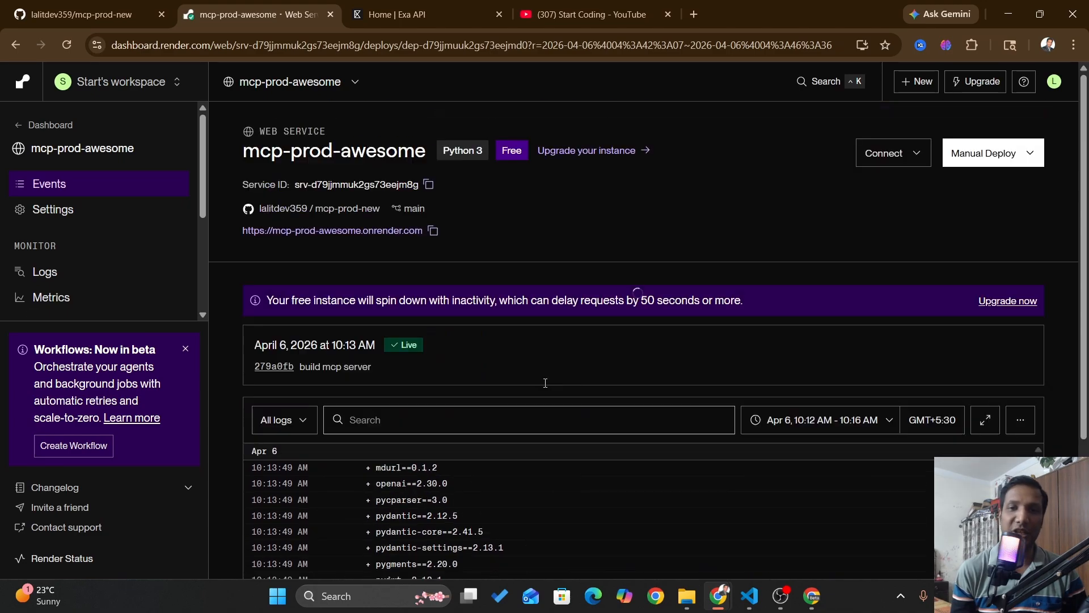
click(62, 184)
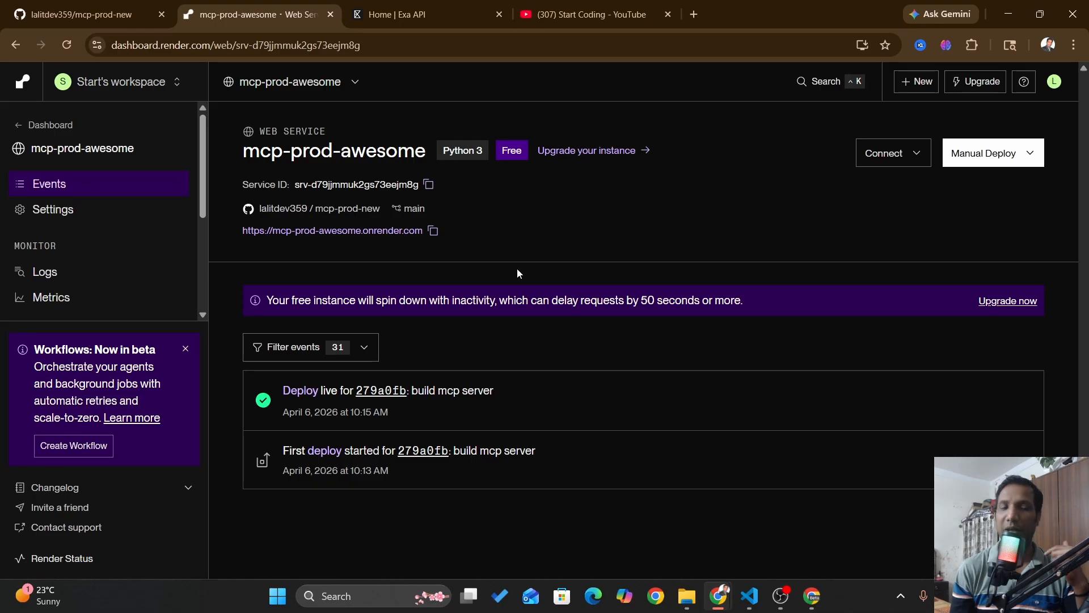
Browse the Start Coding YouTube channel's videos and sort them by Popular.
click(584, 17)
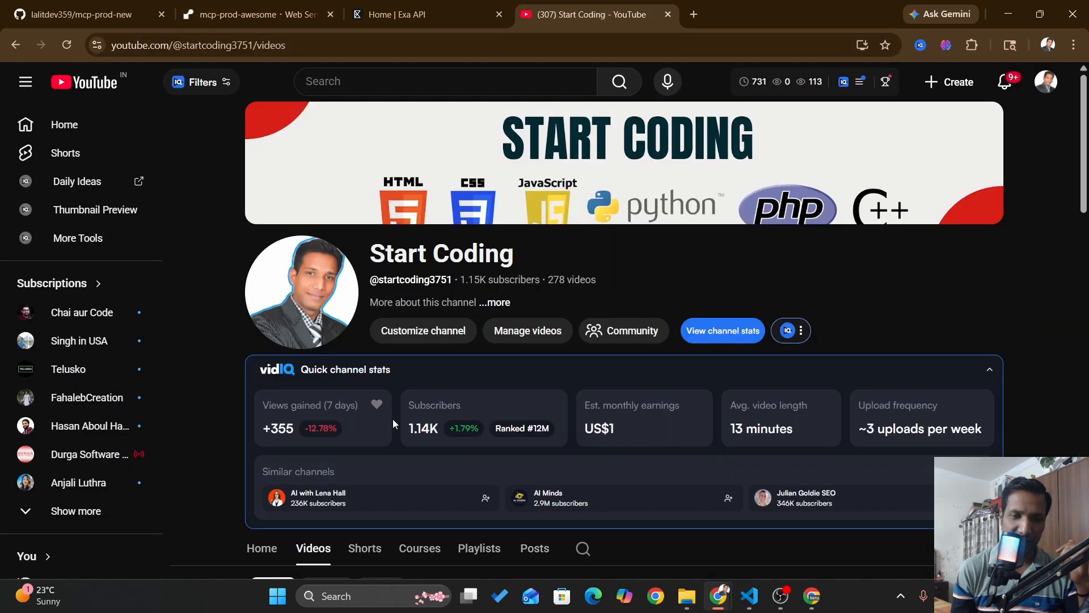
scroll(393, 418, down, 3)
scroll(394, 417, down, 5)
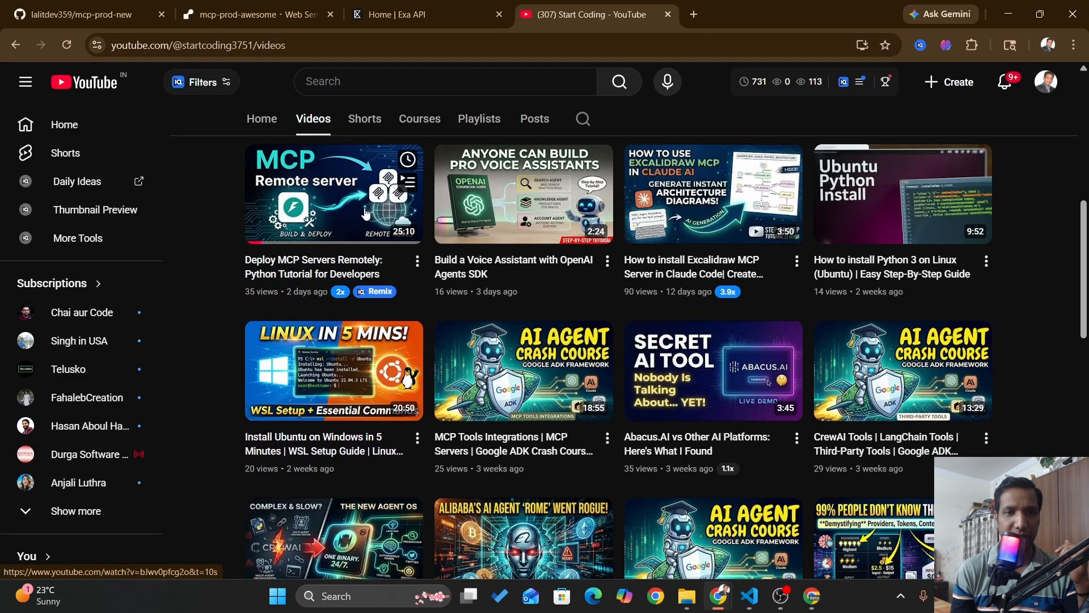
scroll(365, 245, up, 1)
scroll(365, 245, up, 1)
click(326, 209)
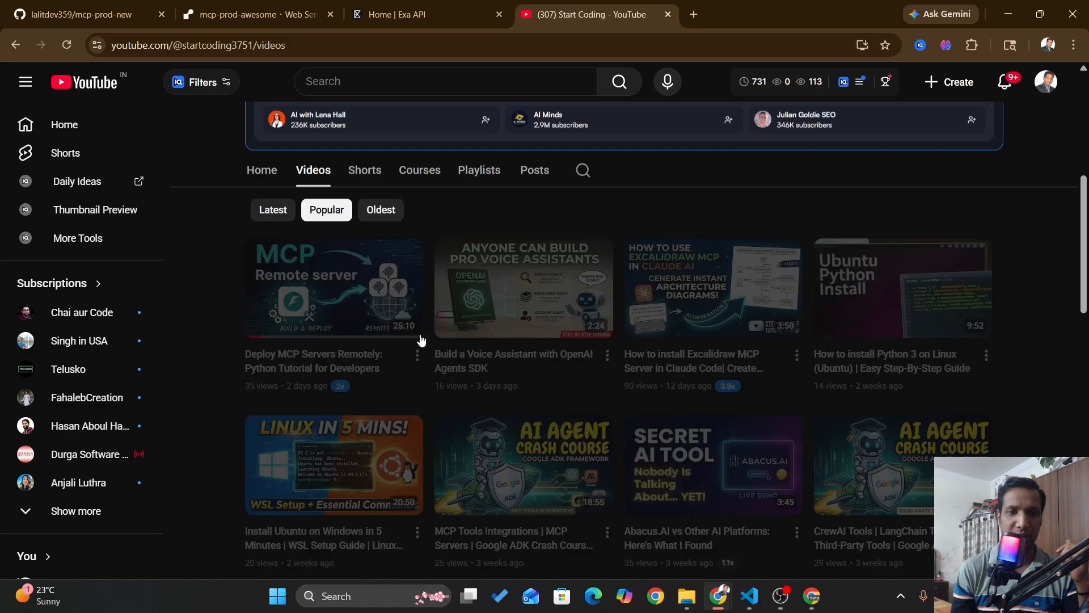